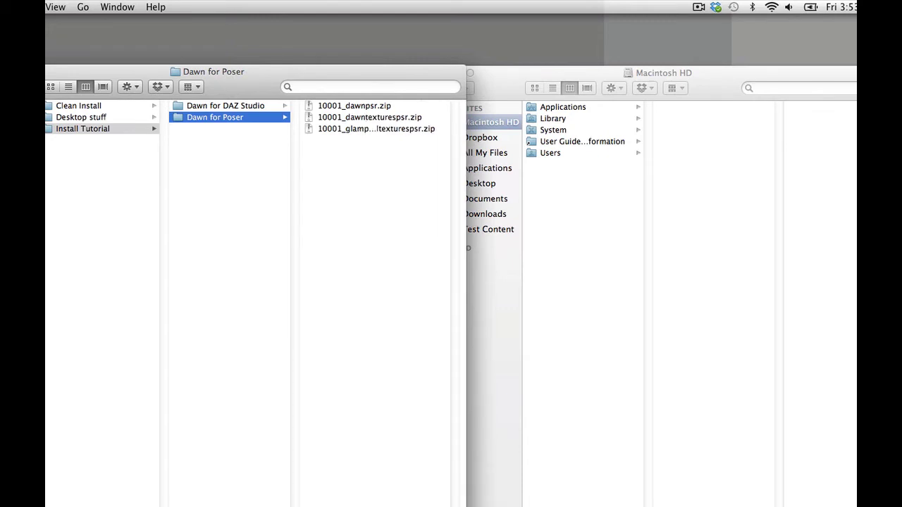
Step: Open the Dawn for Poser folder and extract 10001_dawnpsr.zip
click(237, 106)
click(239, 118)
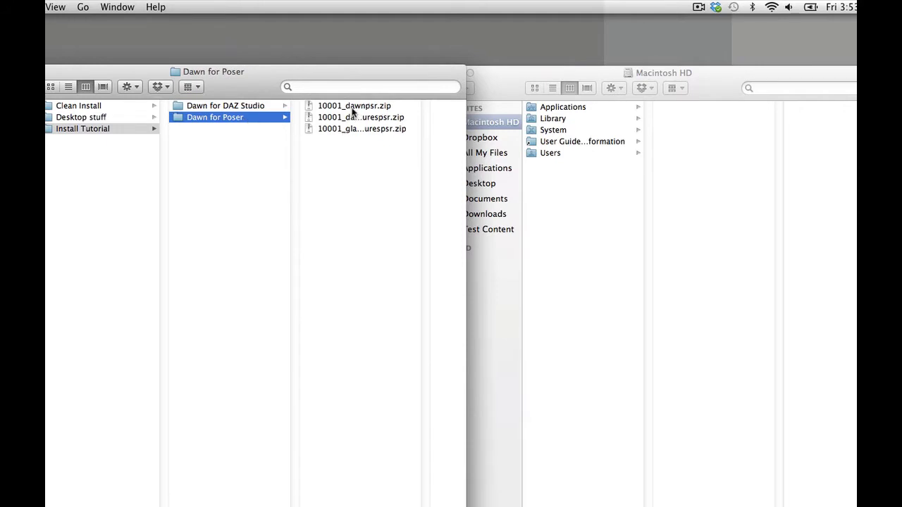
drag(350, 71, 312, 71)
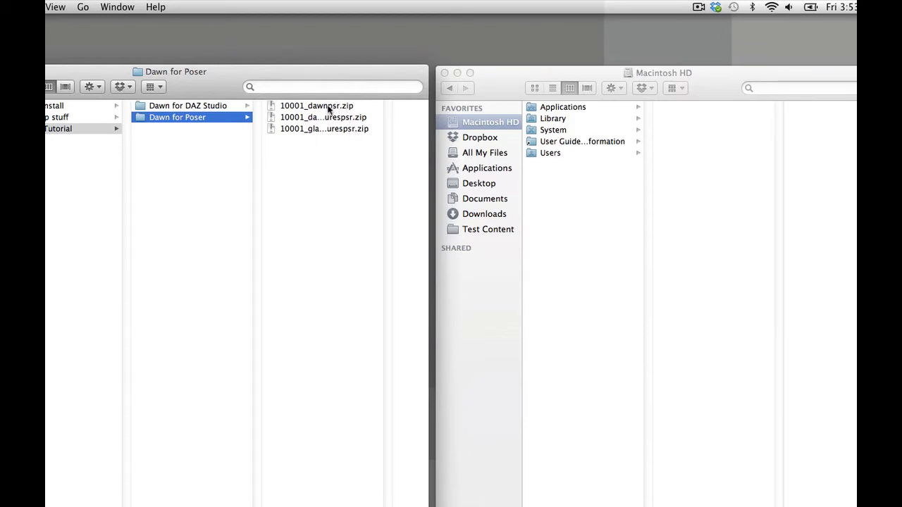
double_click(319, 106)
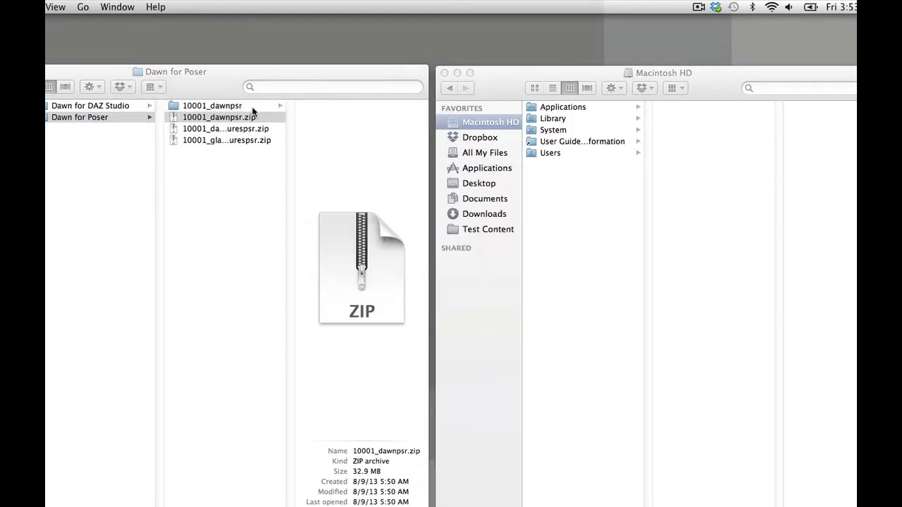
Step: Show the applications available for opening 10001_dawnpsr.zip
right_click(234, 105)
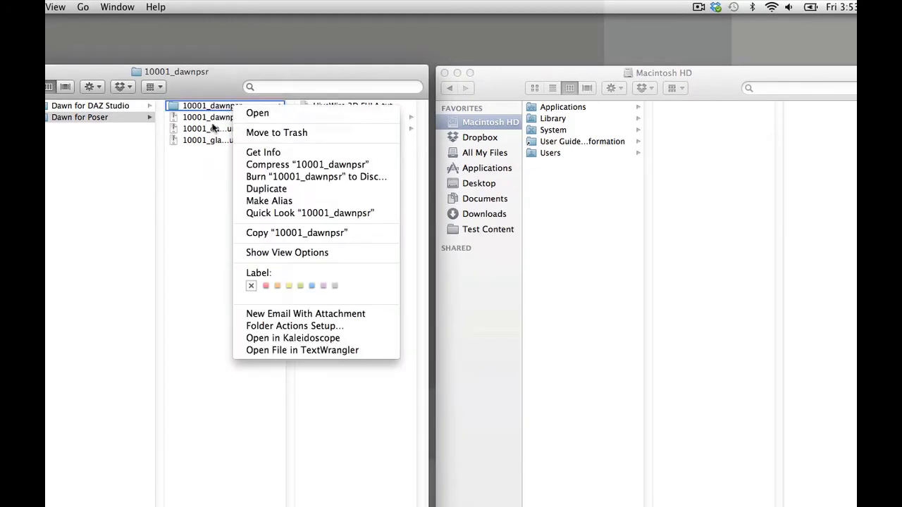
right_click(215, 121)
right_click(217, 119)
mouse_move(241, 135)
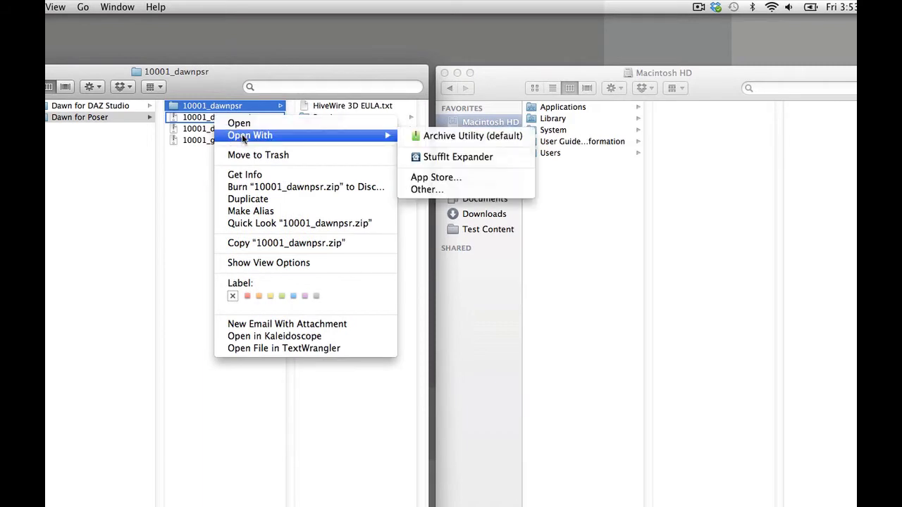
Step: Examine the extracted 10001_dawnpsr folder, including its HiveWire 3D EULA.txt, Runtime and Templates items
click(259, 106)
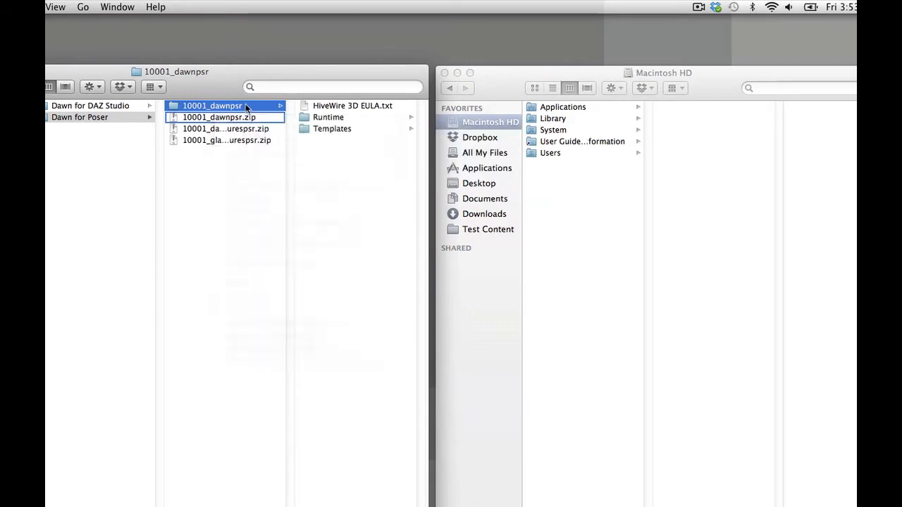
click(329, 117)
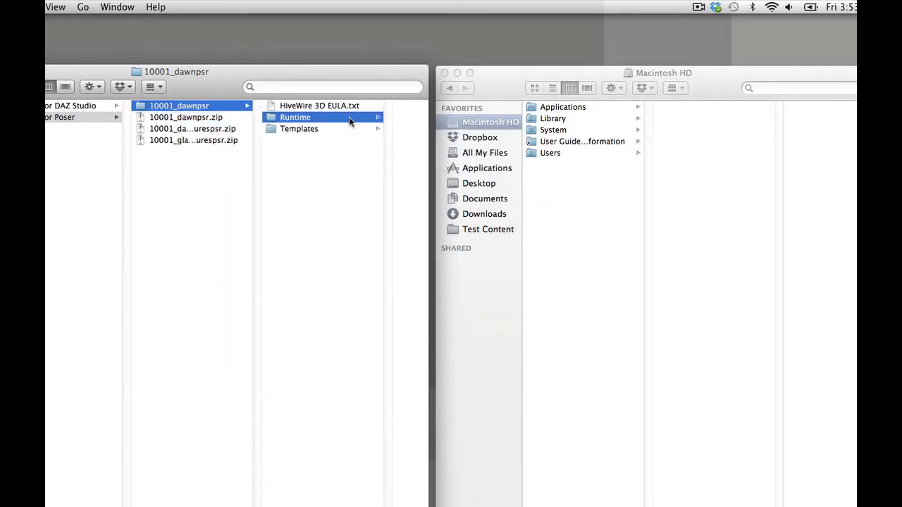
click(239, 129)
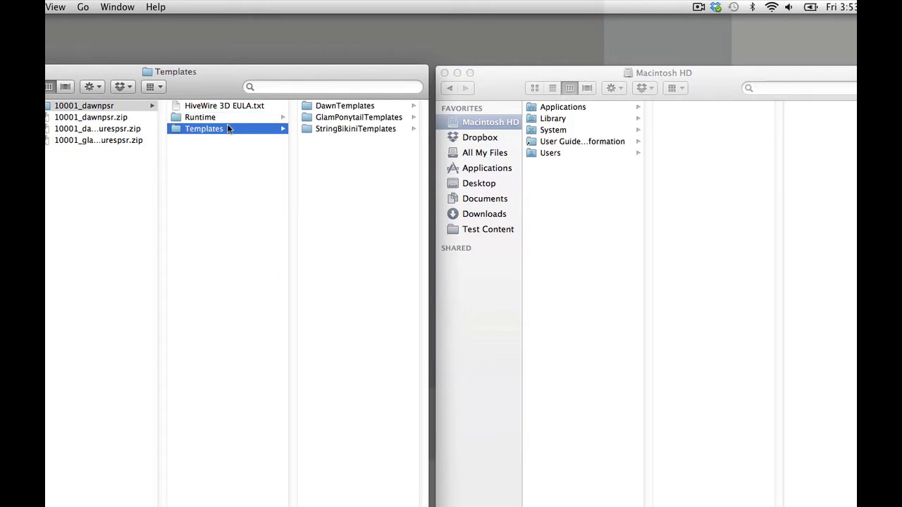
click(218, 117)
click(221, 128)
click(246, 106)
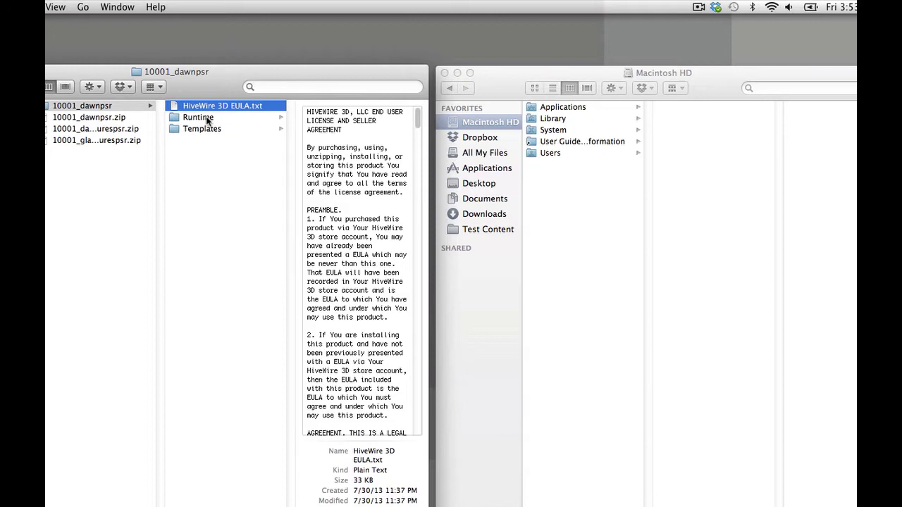
click(206, 118)
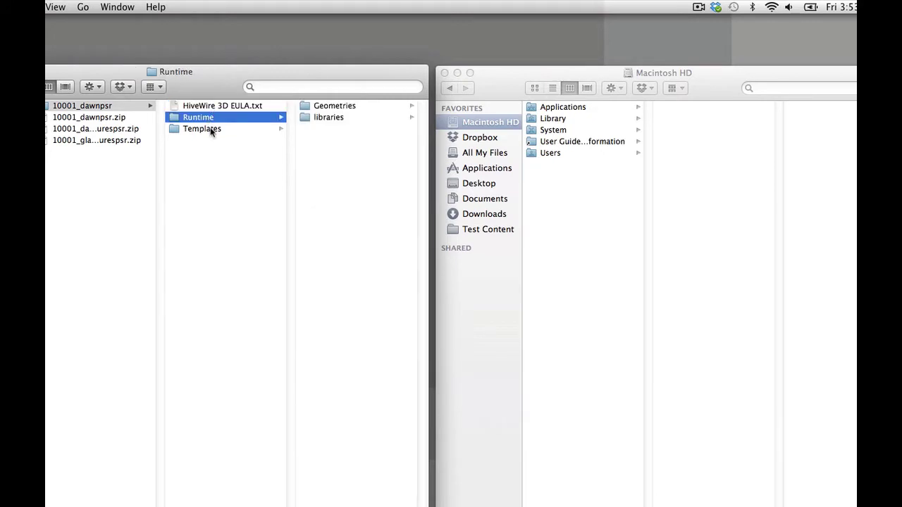
click(213, 129)
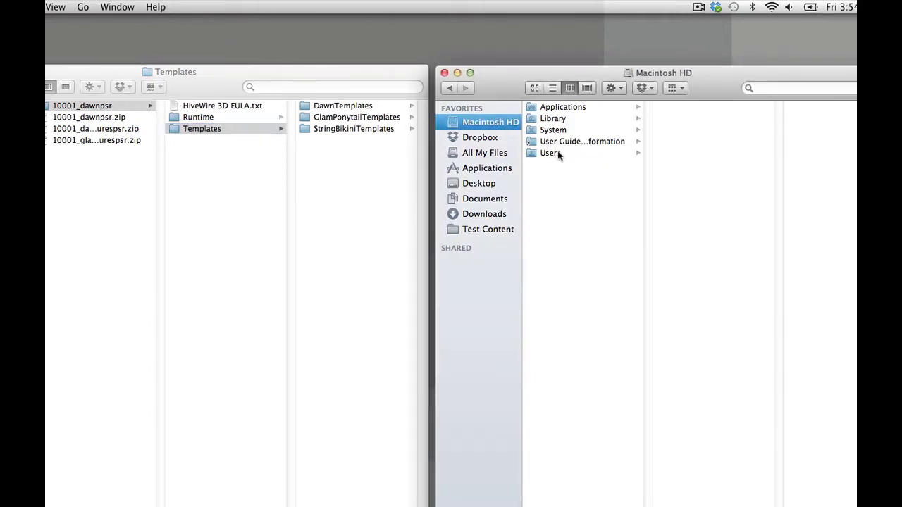
Step: In the second Finder window, browse to Users > Shared > Poser Pro 2014 Content > Runtime
click(557, 153)
click(681, 130)
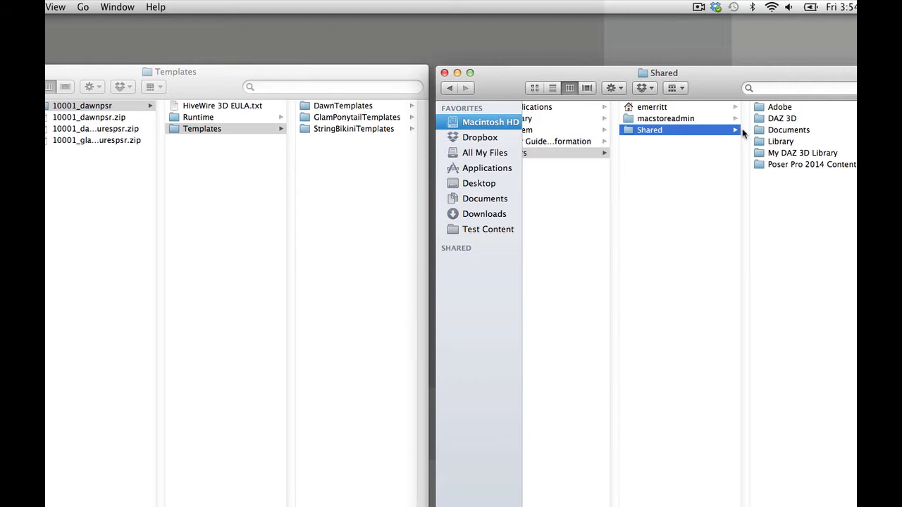
click(780, 165)
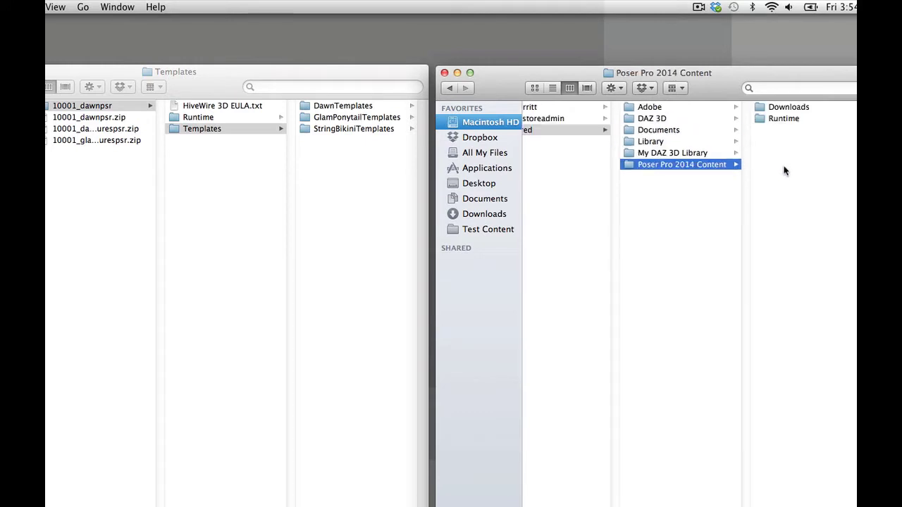
click(761, 118)
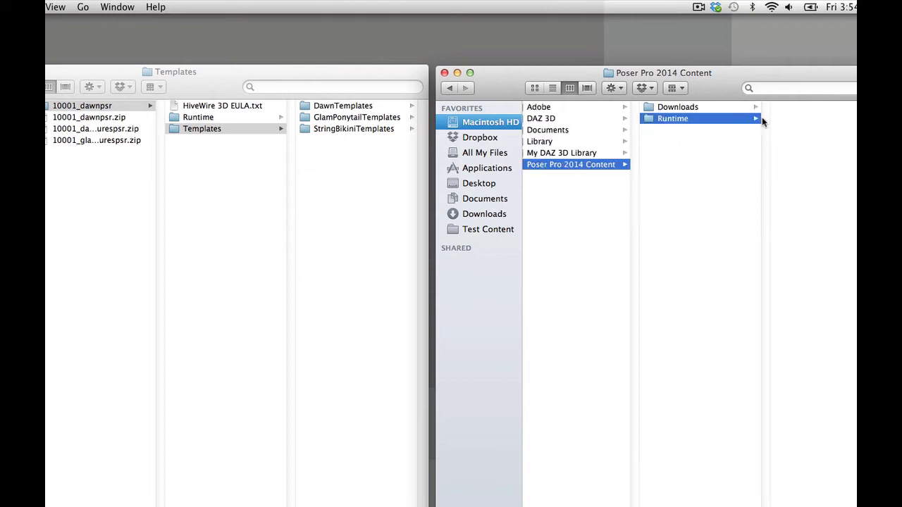
Step: Compare the Geometries folder in the extracted Runtime with the one in Poser's Runtime
click(246, 127)
click(231, 118)
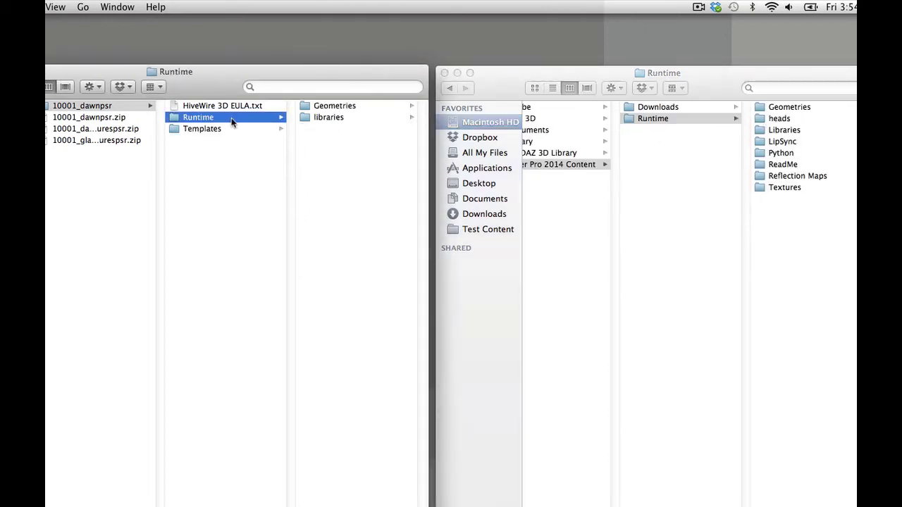
click(325, 107)
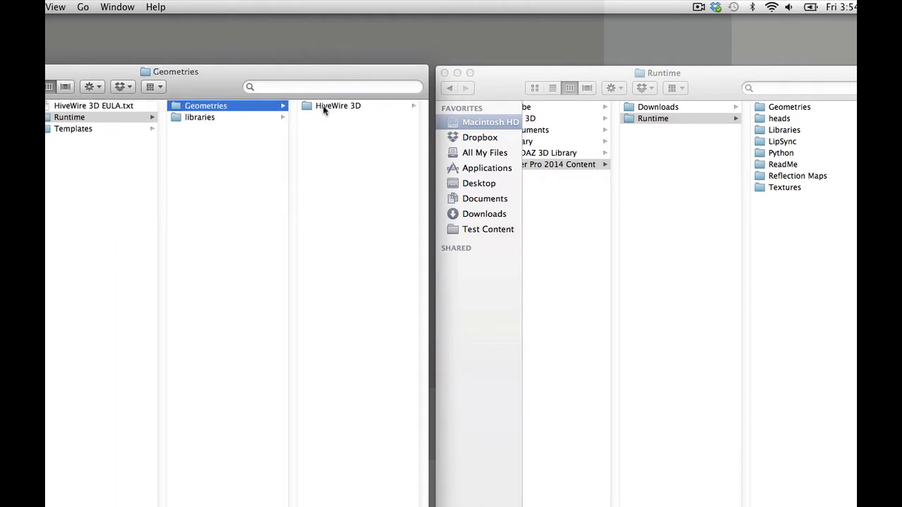
click(786, 107)
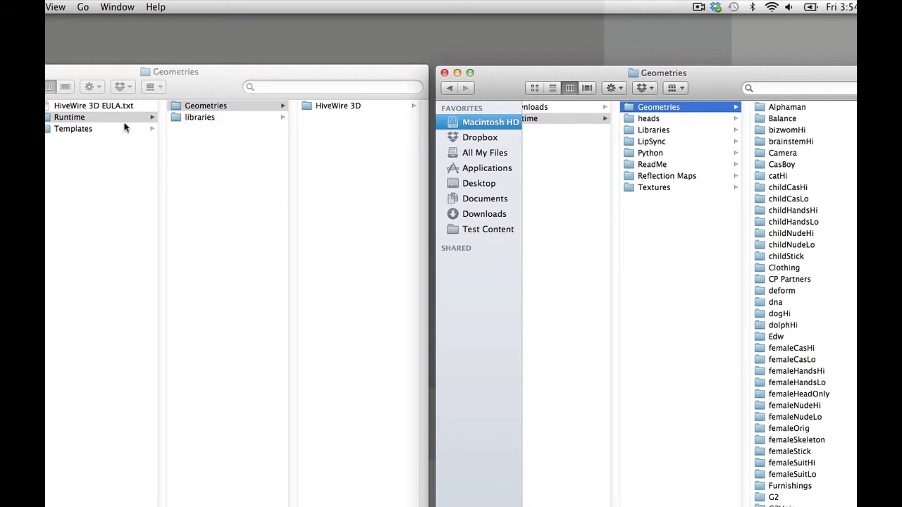
Step: Try to move the extracted Runtime folder into Poser Pro 2014 Content, declining to replace the existing Runtime folder
click(71, 122)
click(71, 118)
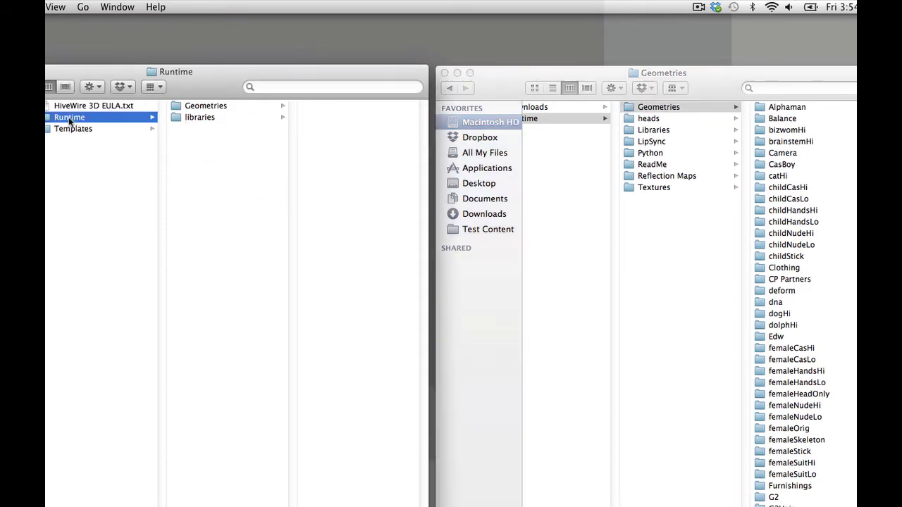
key(super+grave)
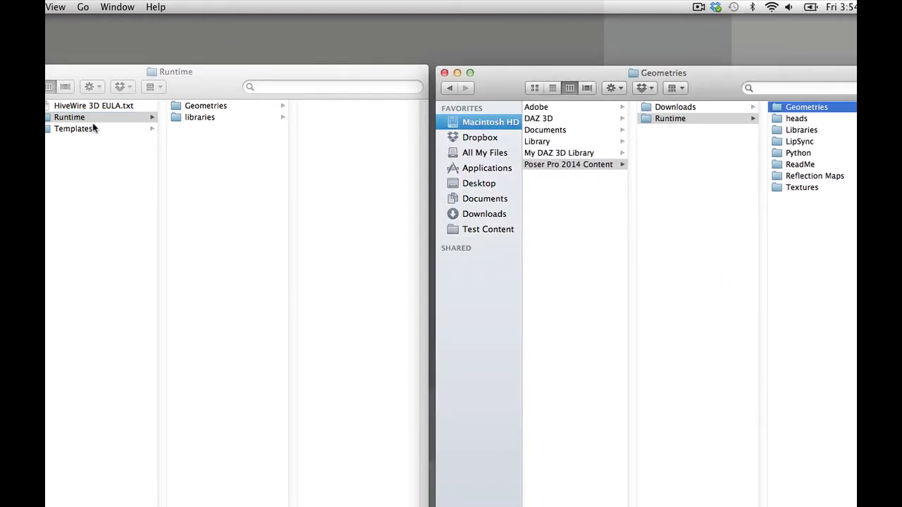
drag(74, 116, 694, 202)
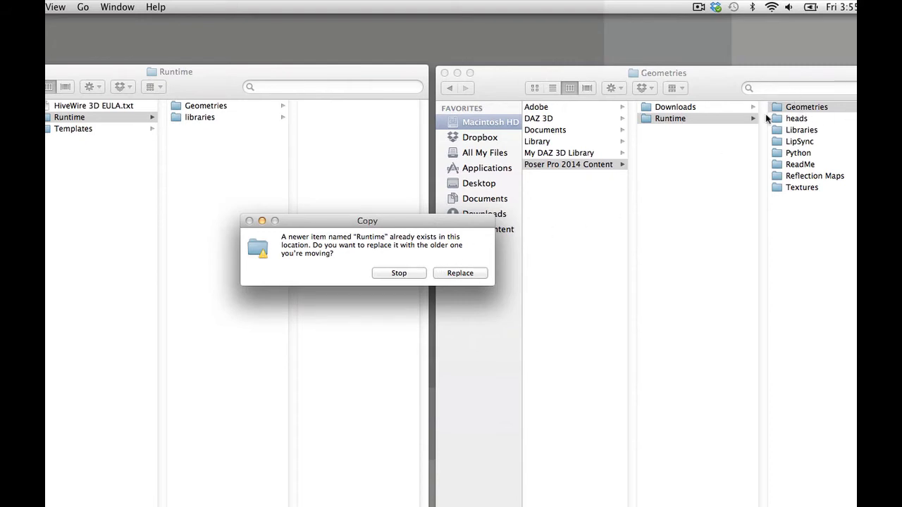
click(417, 275)
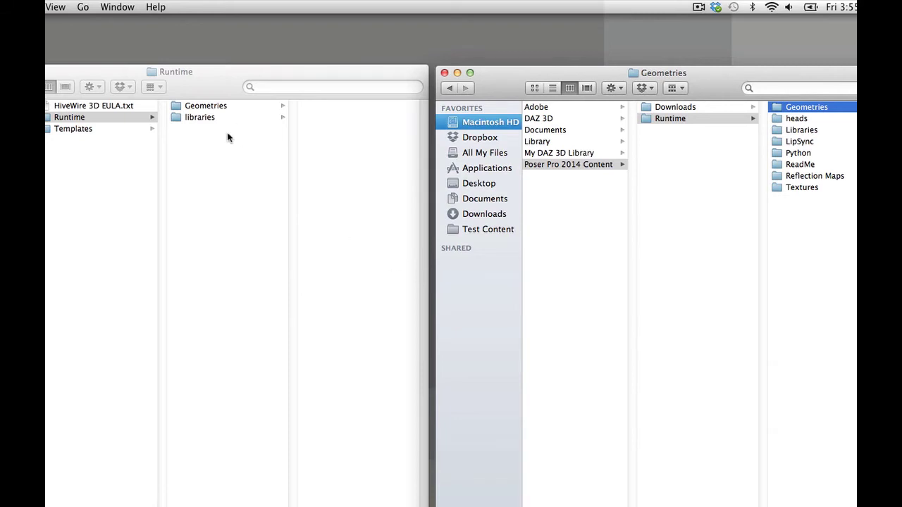
Step: Examine the extracted Geometries folder's HiveWire 3D contents alongside the Geometries folder in Poser's Runtime
click(233, 105)
click(233, 106)
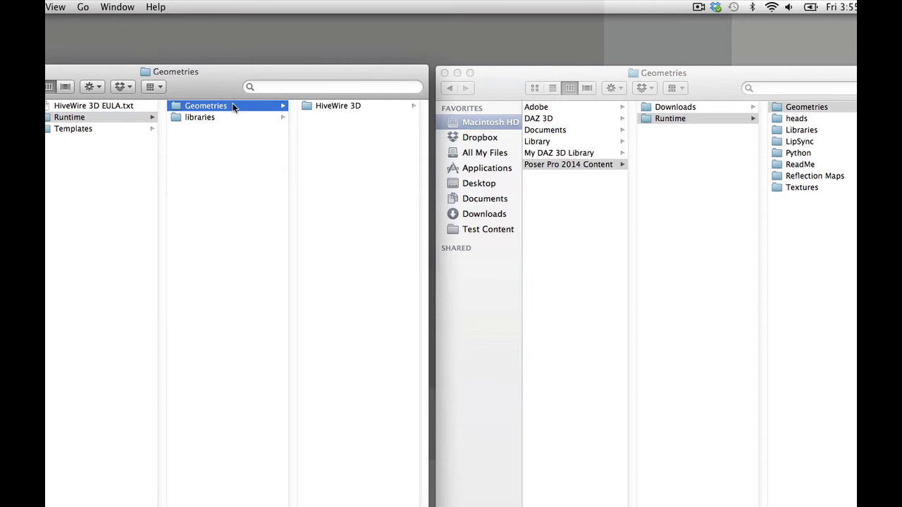
click(796, 107)
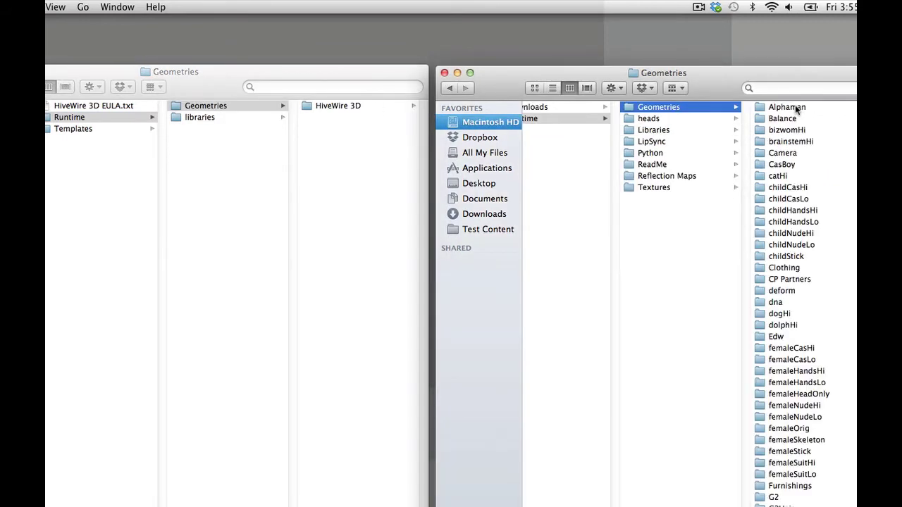
click(319, 108)
click(319, 107)
mouse_move(234, 108)
mouse_down()
mouse_move(646, 210)
mouse_move(796, 156)
mouse_move(810, 179)
mouse_move(782, 303)
mouse_move(243, 104)
mouse_move(236, 114)
mouse_move(234, 105)
mouse_up()
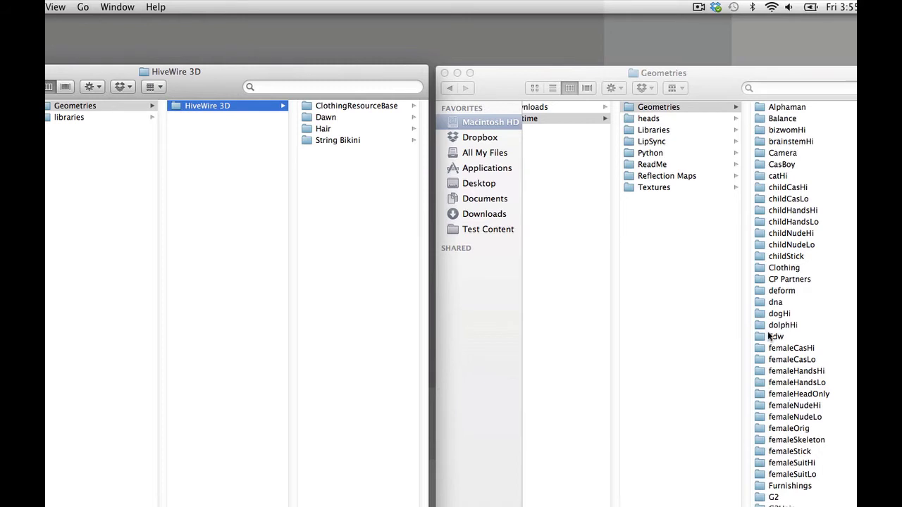
scroll(237, 282, left, 3)
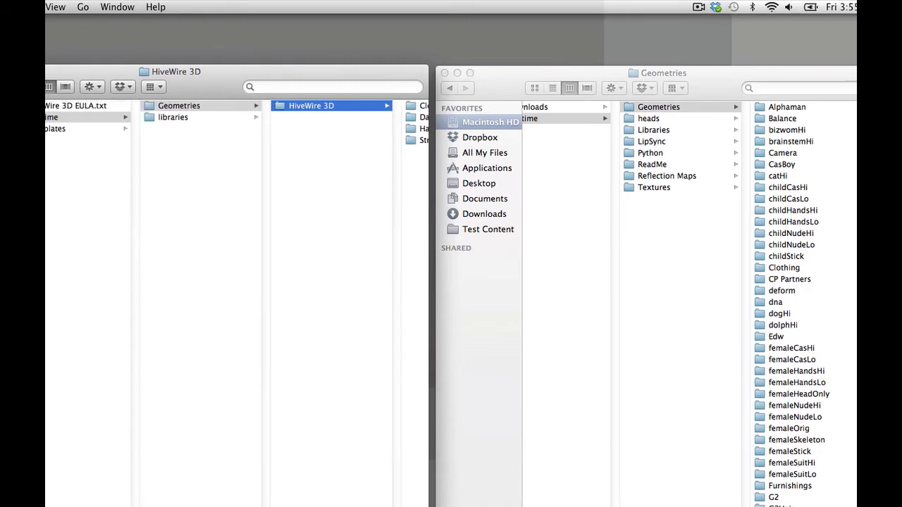
key(super+grave)
scroll(686, 303, left, 3)
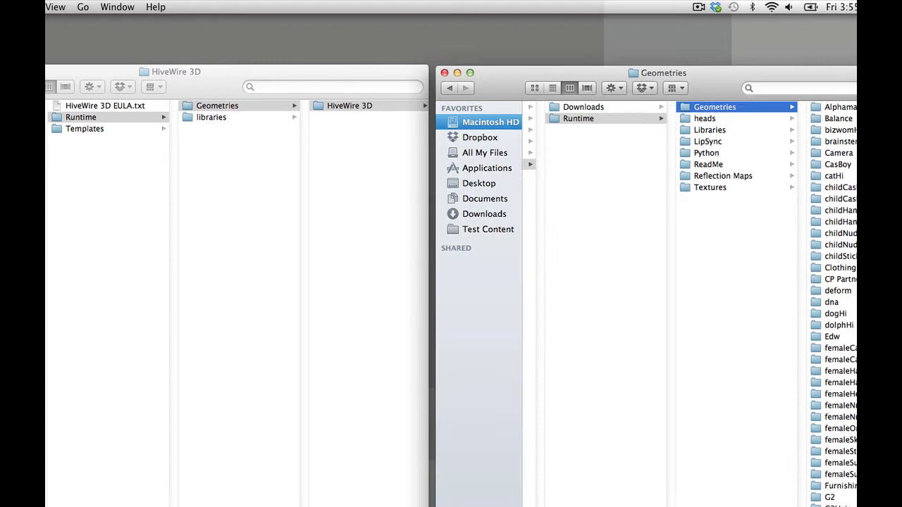
scroll(687, 303, right, 2)
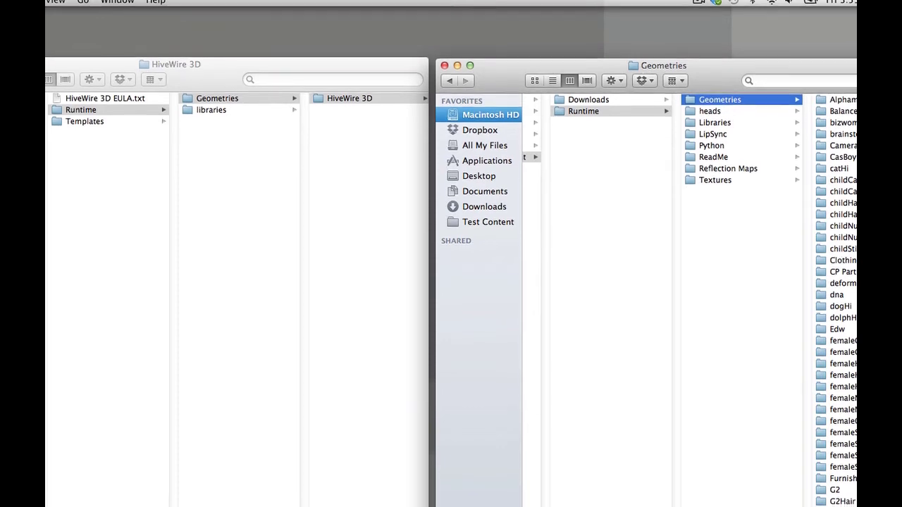
Step: Switch to the StuffIt website in the browser and visit the free StuffIt Expander Mac download page
key(super+Tab)
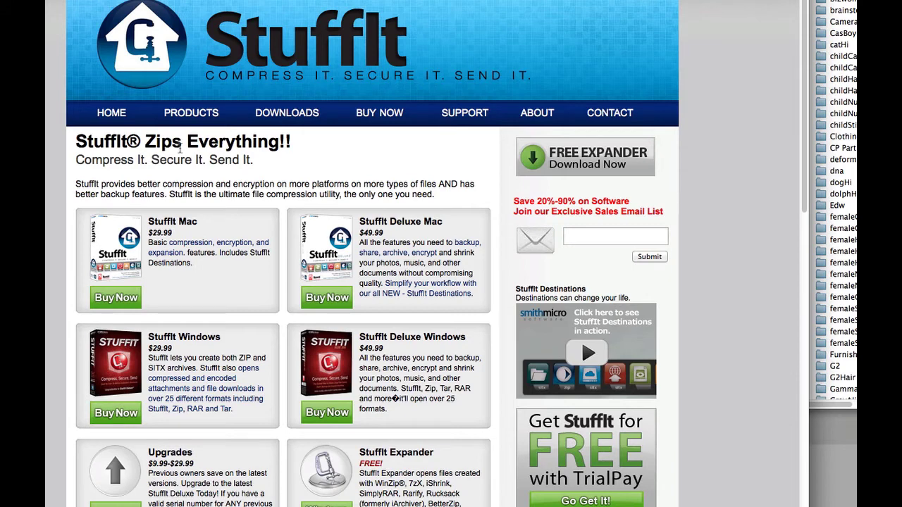
mouse_move(195, 115)
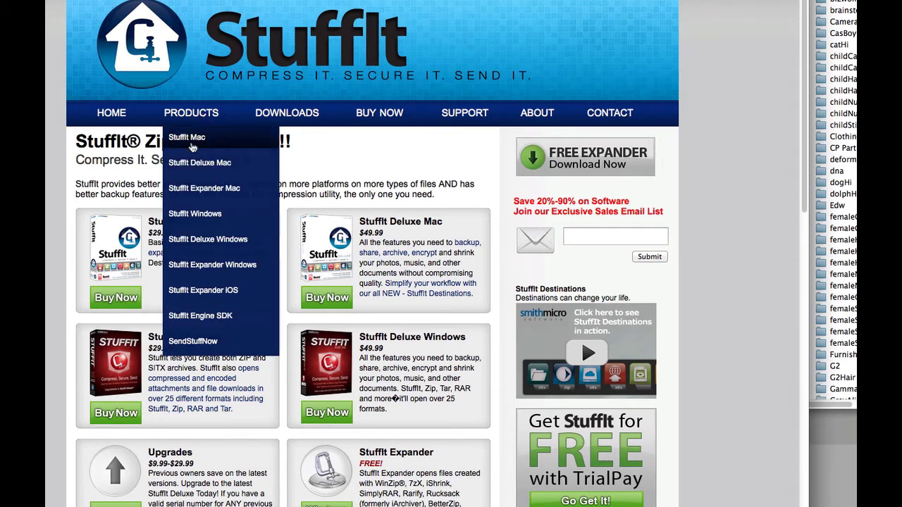
click(212, 188)
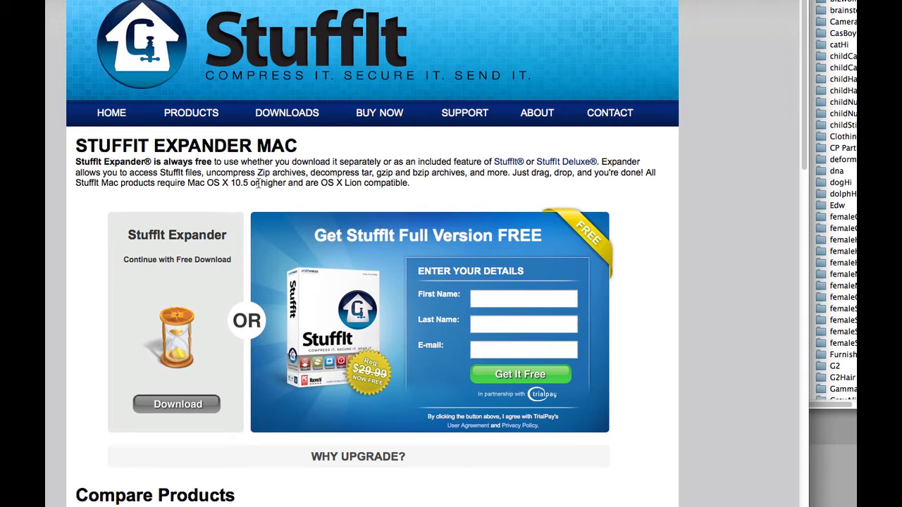
click(198, 405)
click(275, 250)
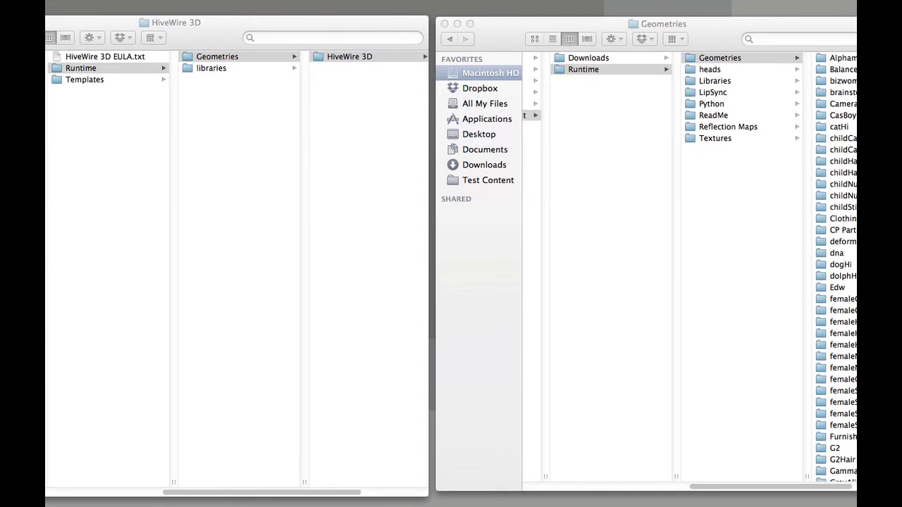
Step: Back in Finder, open 10001_dawnpsr.zip from the Dawn for Poser folder with StuffIt Expander
drag(275, 498, 112, 496)
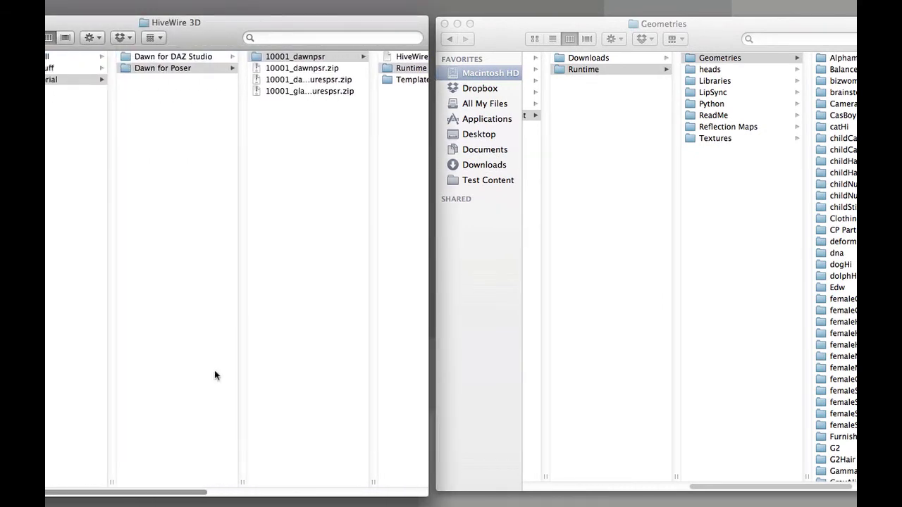
click(303, 68)
right_click(234, 69)
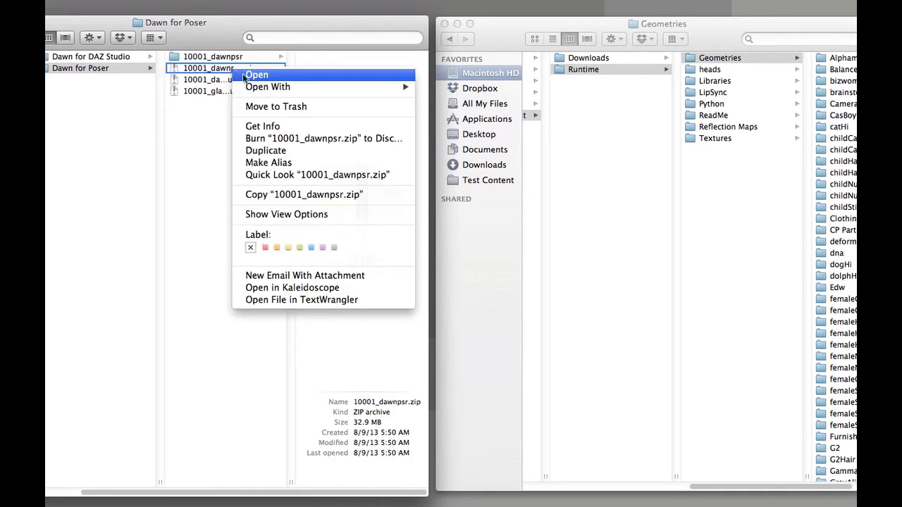
mouse_move(270, 85)
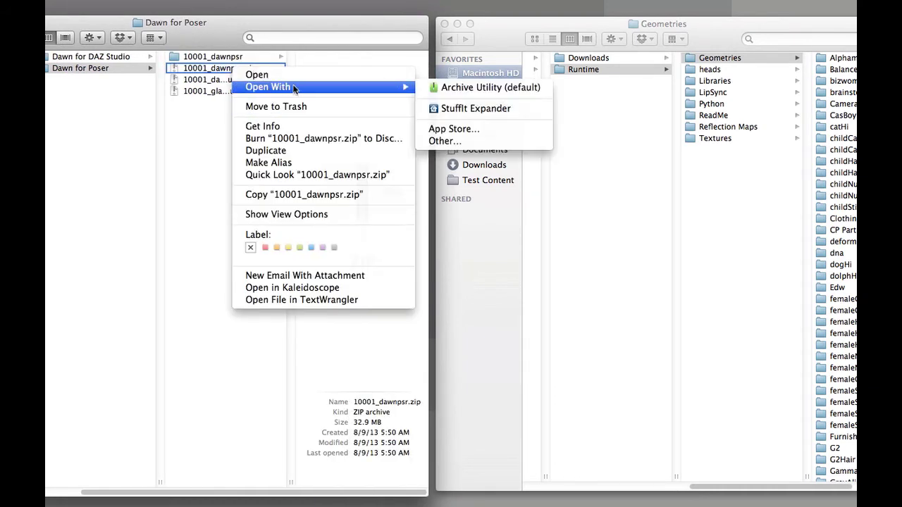
click(491, 120)
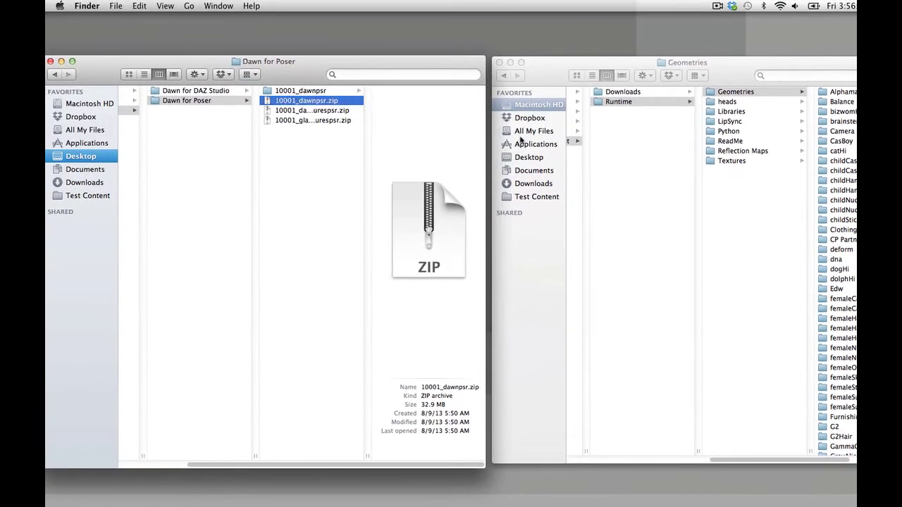
Step: Expand 10001_dawnpsr.zip into the Poser Pro 2014 Content folder under Users > Shared, merging its contents with the conflicting items
click(521, 143)
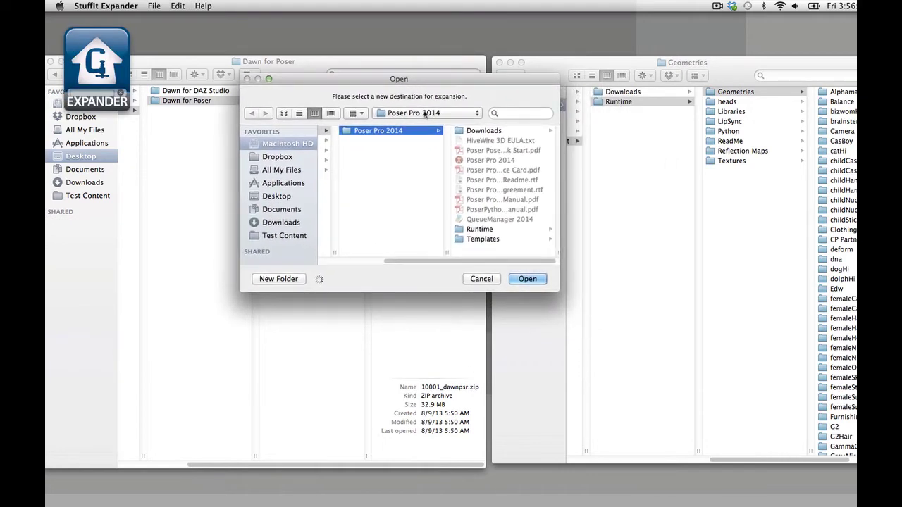
scroll(374, 259, left, 3)
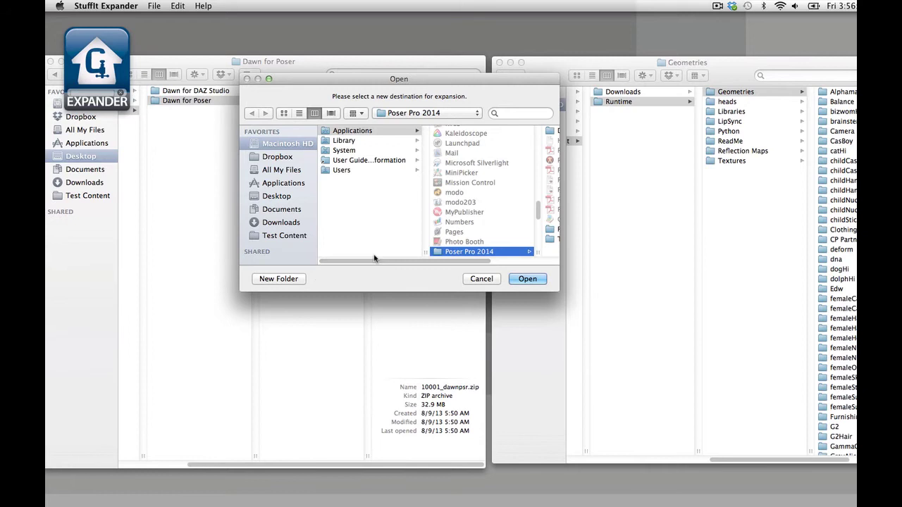
click(289, 145)
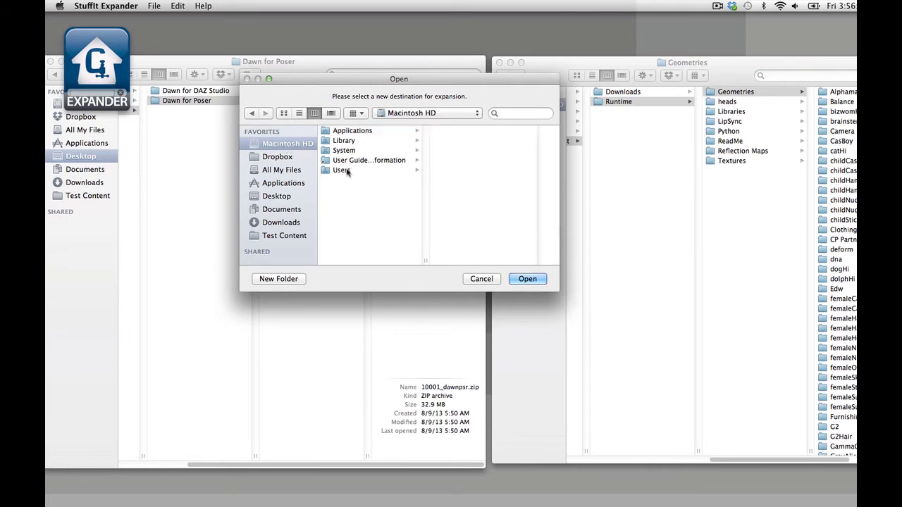
click(345, 171)
click(450, 150)
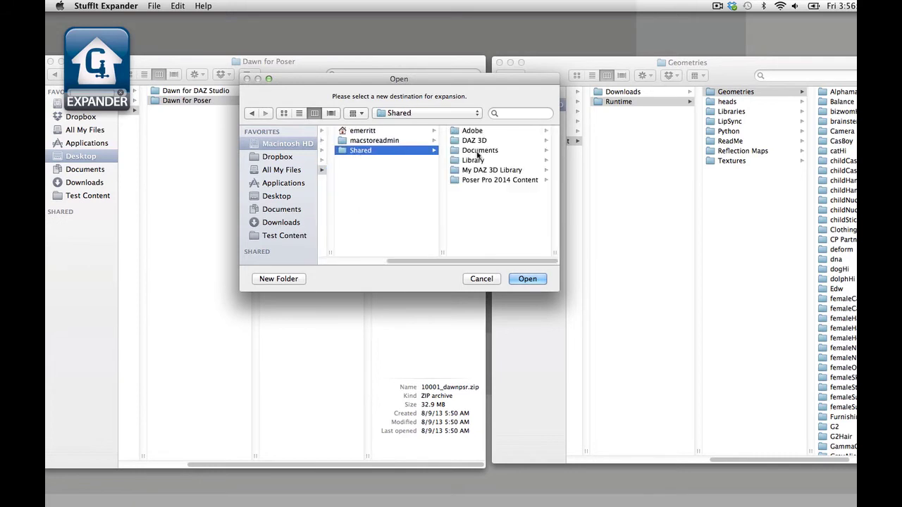
click(481, 181)
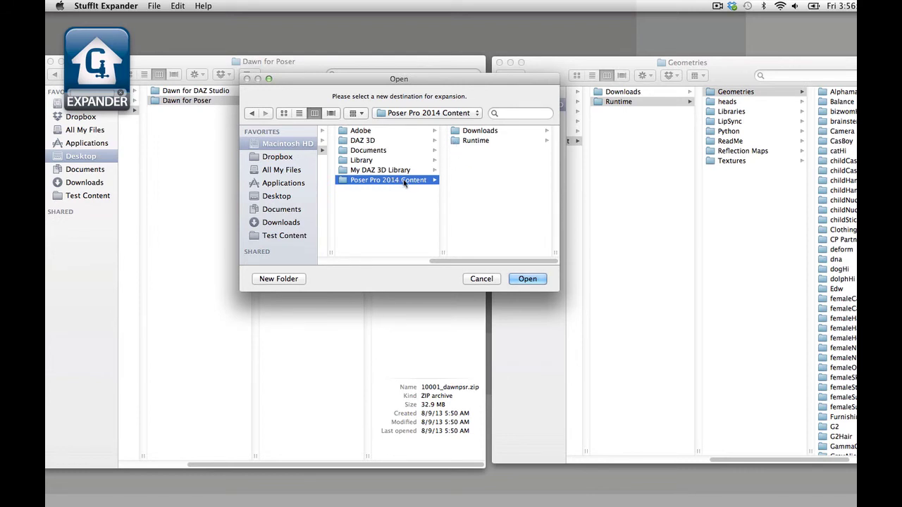
click(528, 279)
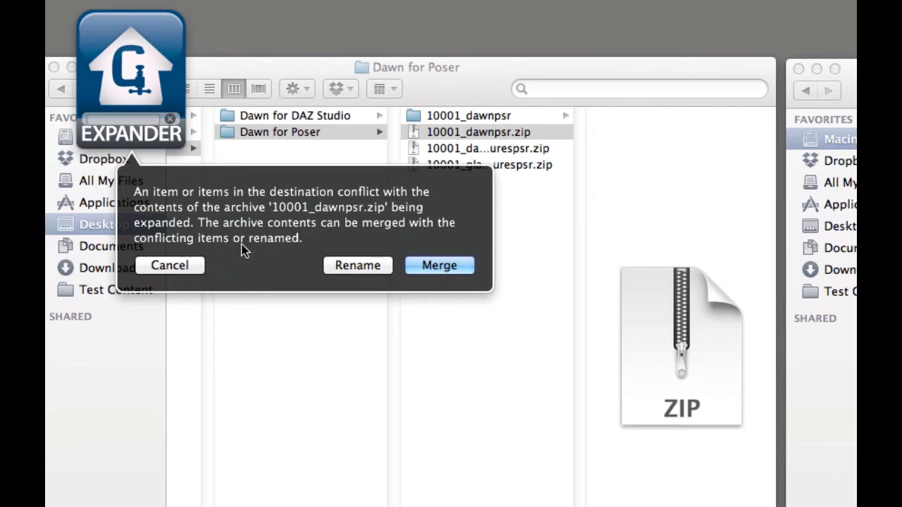
click(439, 266)
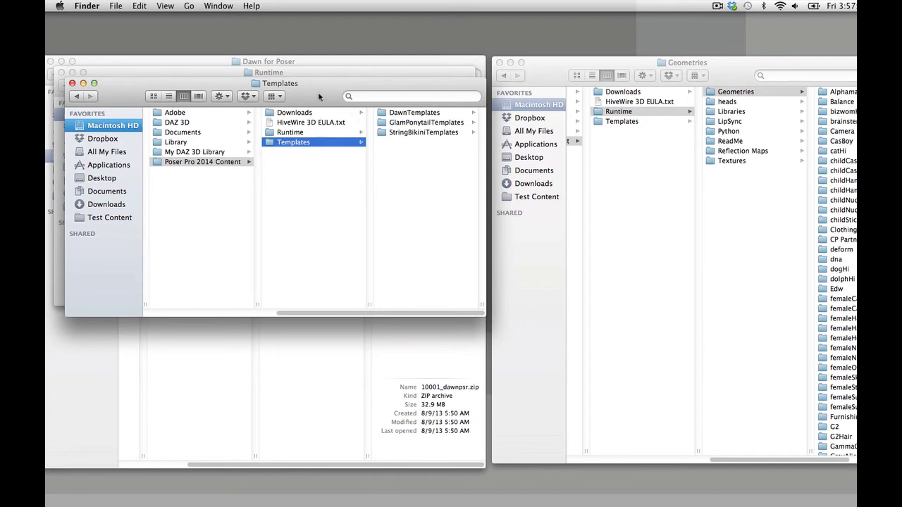
Step: Examine the merged Templates folder and the HiveWire 3D folder inside Runtime > Geometries of Poser Pro 2014 Content
click(612, 65)
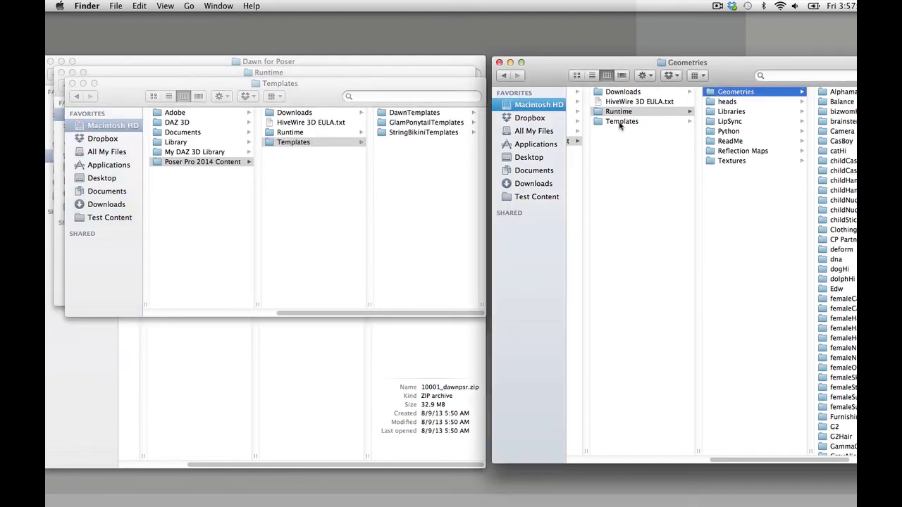
click(620, 122)
click(623, 113)
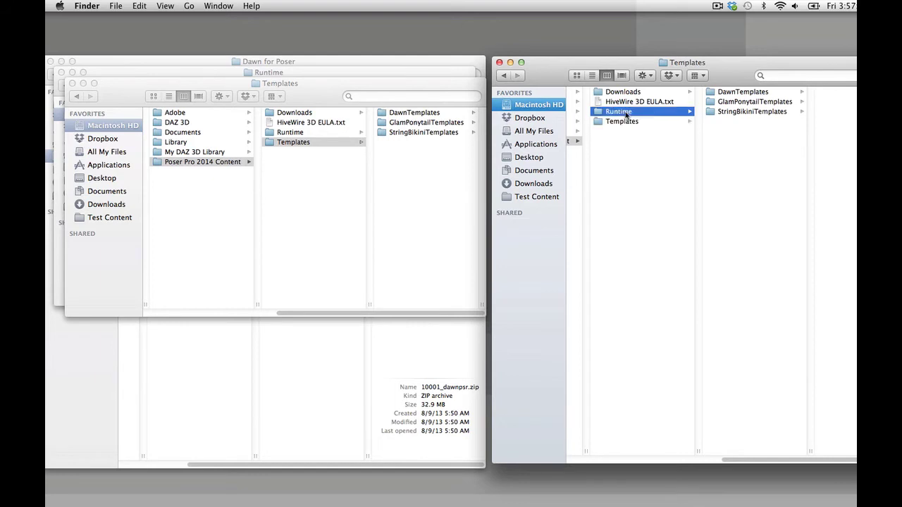
click(745, 93)
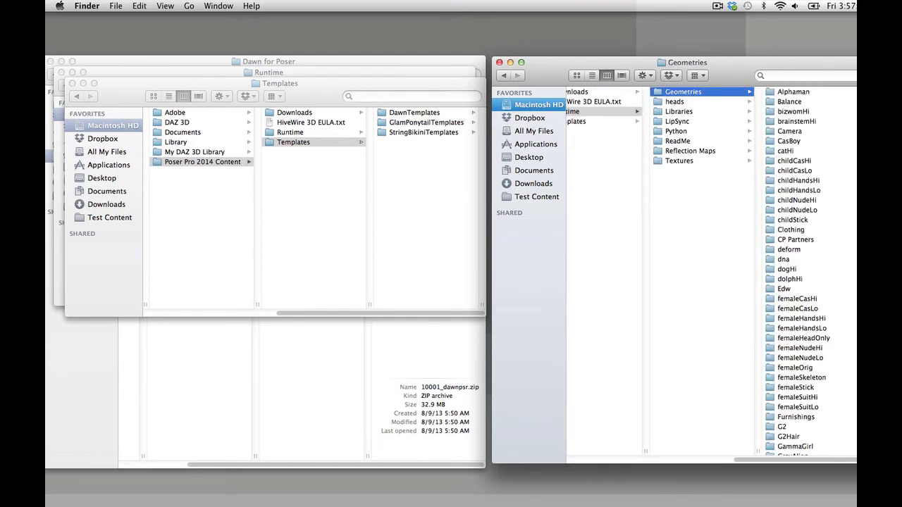
scroll(796, 271, down, 10)
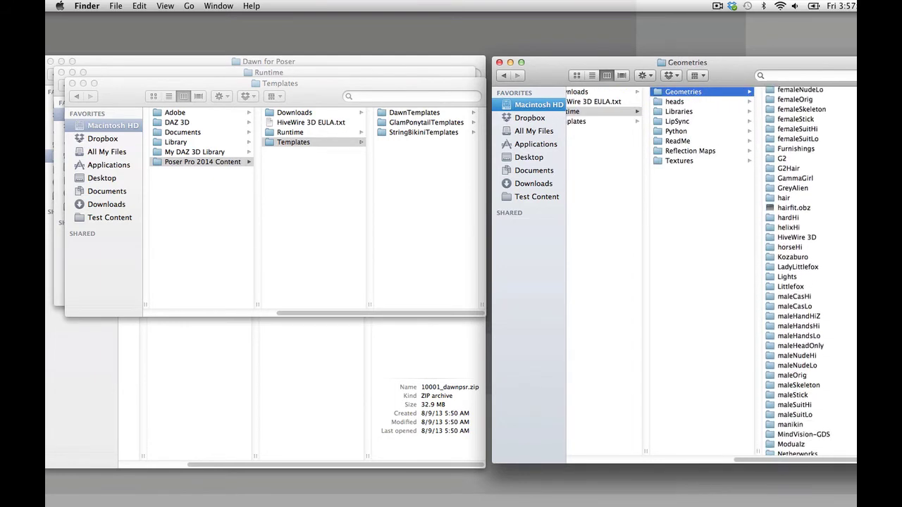
scroll(807, 271, up, 2)
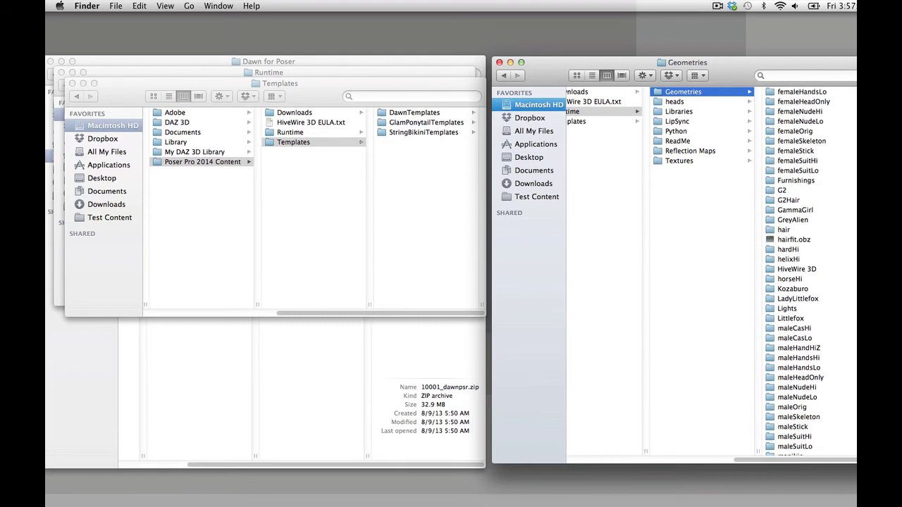
click(815, 271)
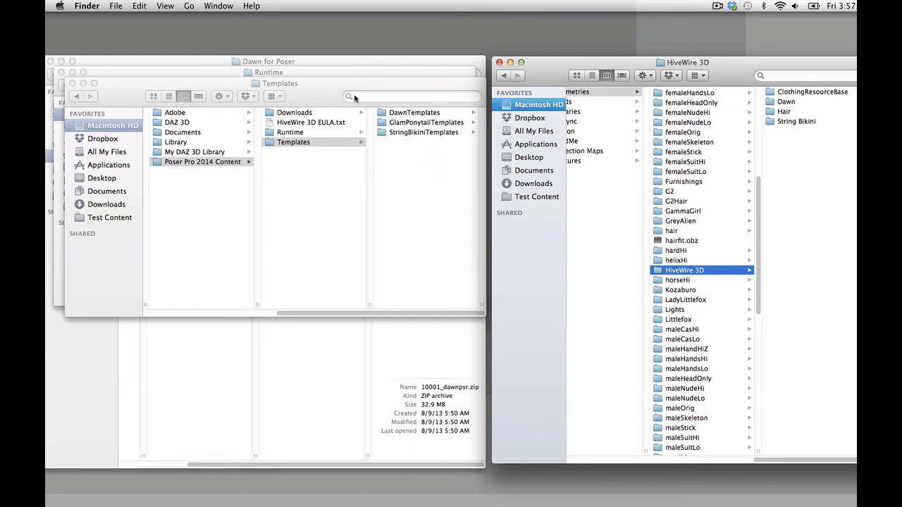
Step: Close the extra Templates and Runtime Finder windows and bring the Dawn for Poser window forward
click(73, 83)
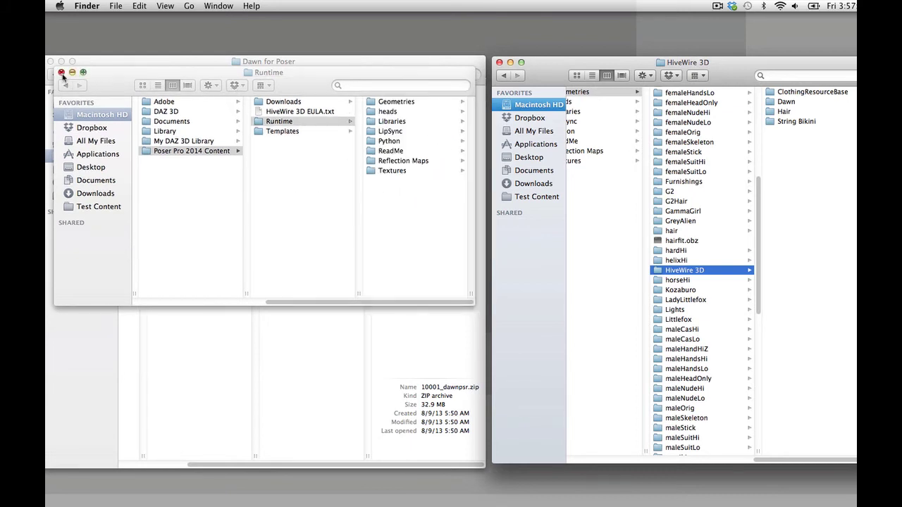
click(61, 73)
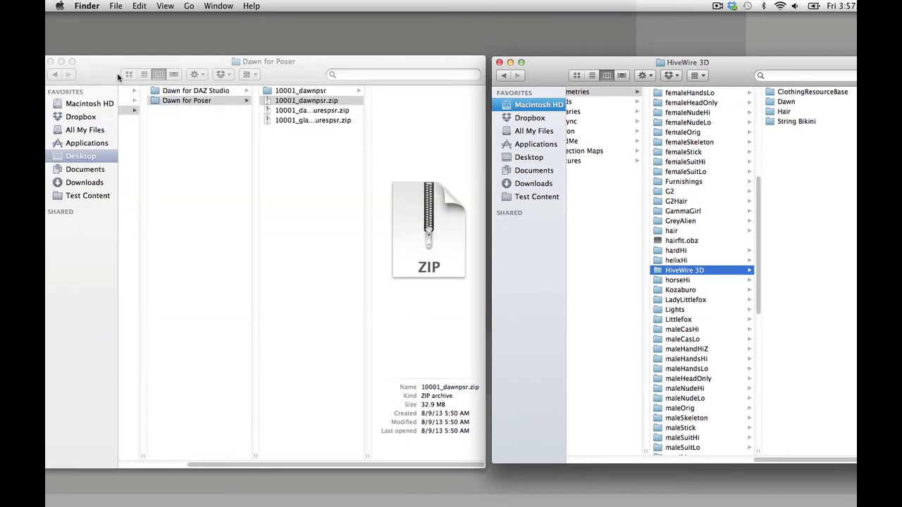
drag(301, 73, 307, 74)
click(321, 113)
right_click(321, 113)
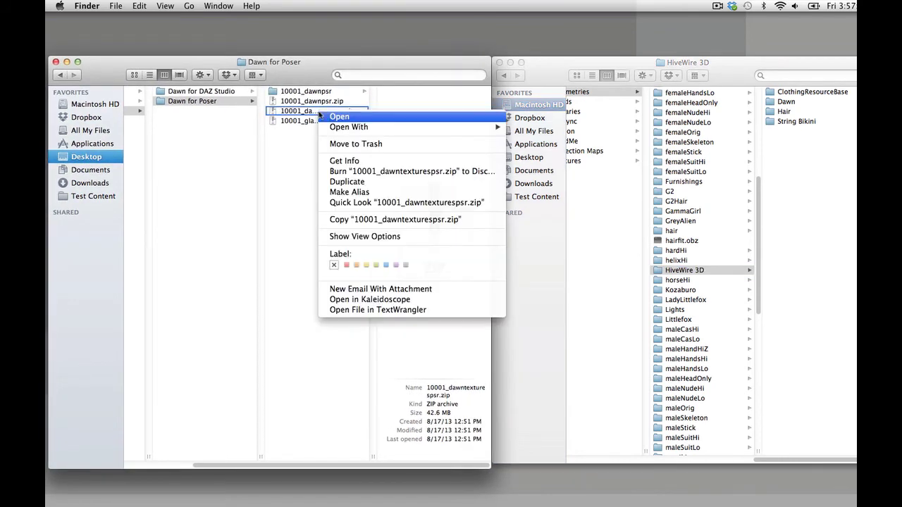
mouse_move(390, 128)
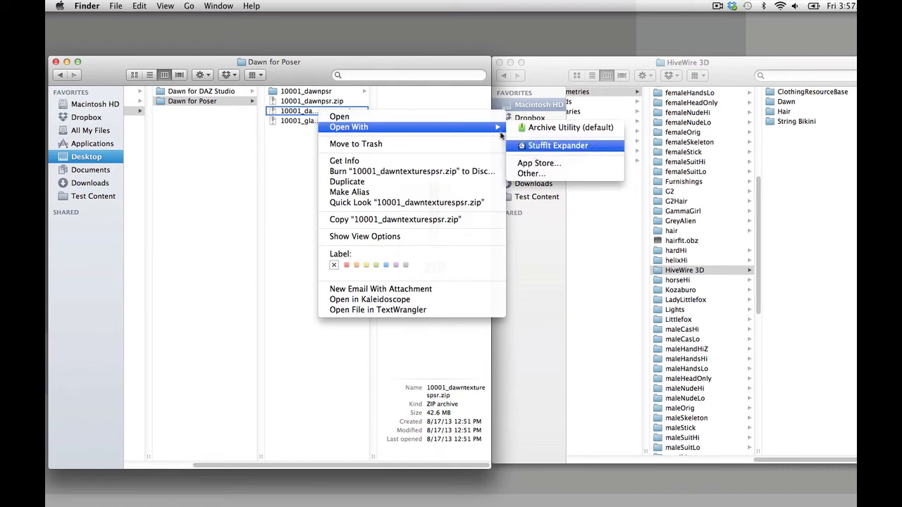
click(353, 72)
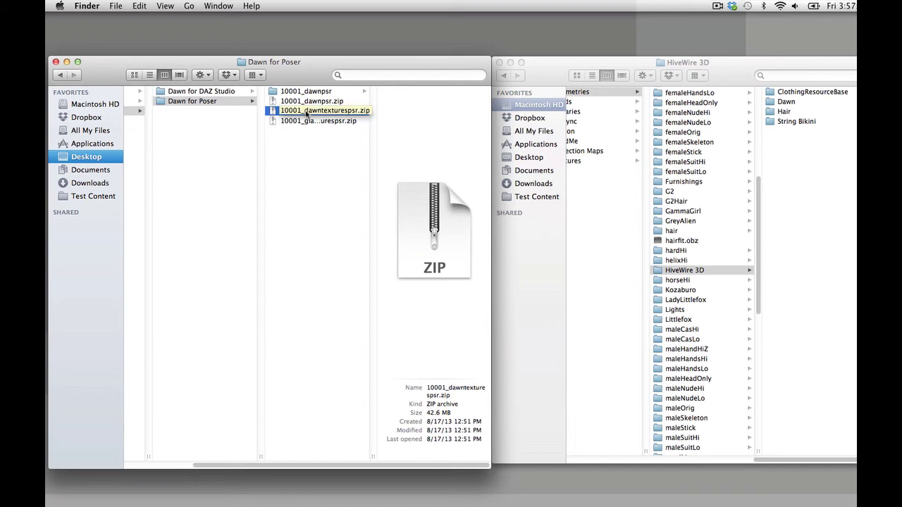
drag(300, 71, 305, 76)
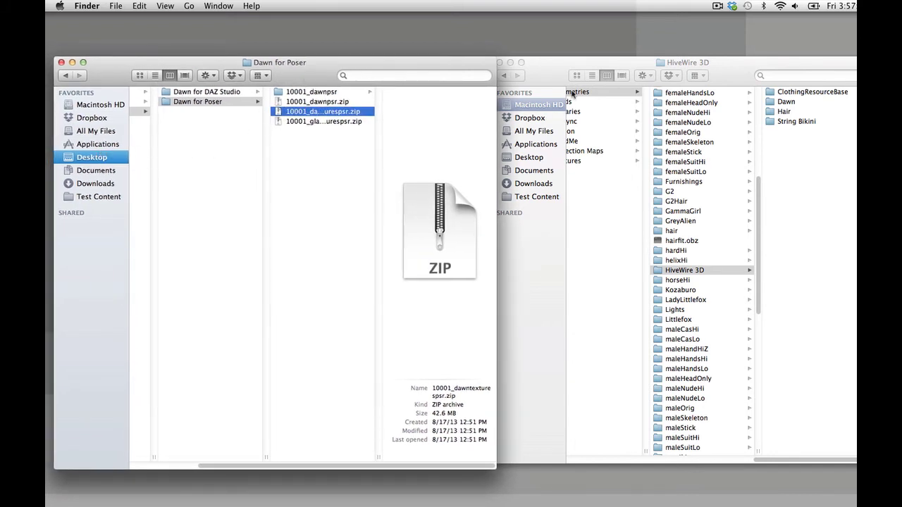
Step: Launch StuffIt Expander from the Applications folder in the second Finder window
click(548, 74)
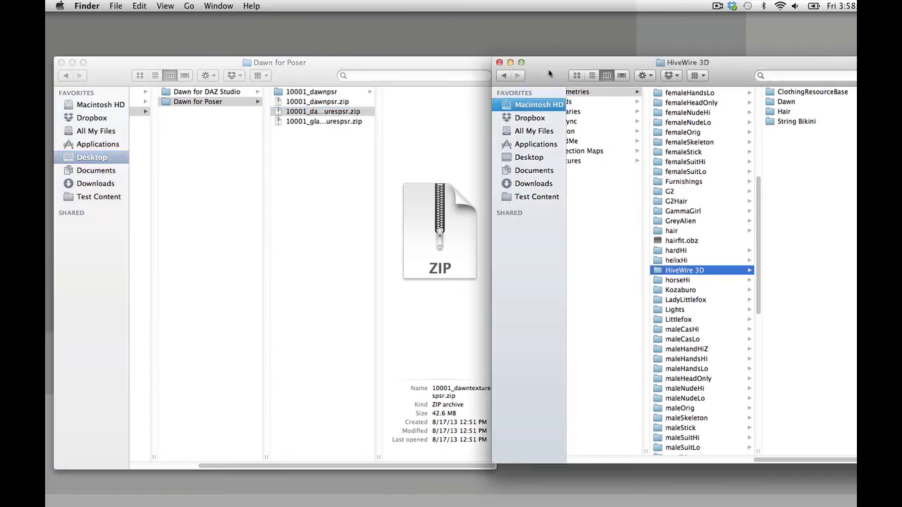
click(533, 143)
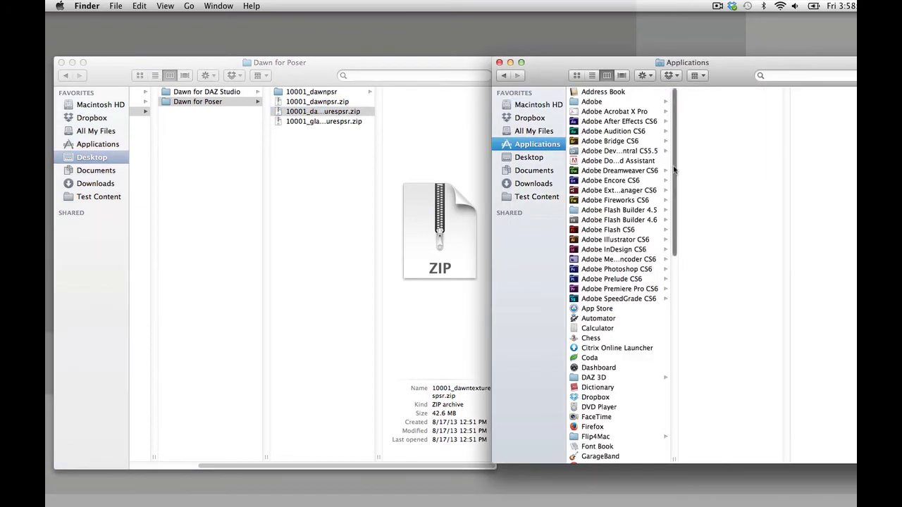
scroll(681, 292, down, 5)
scroll(682, 292, down, 8)
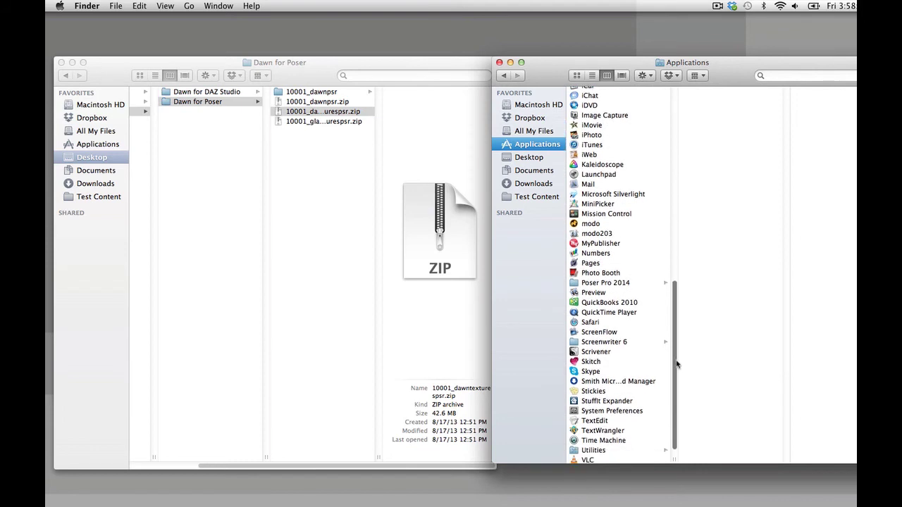
scroll(676, 366, down, 1)
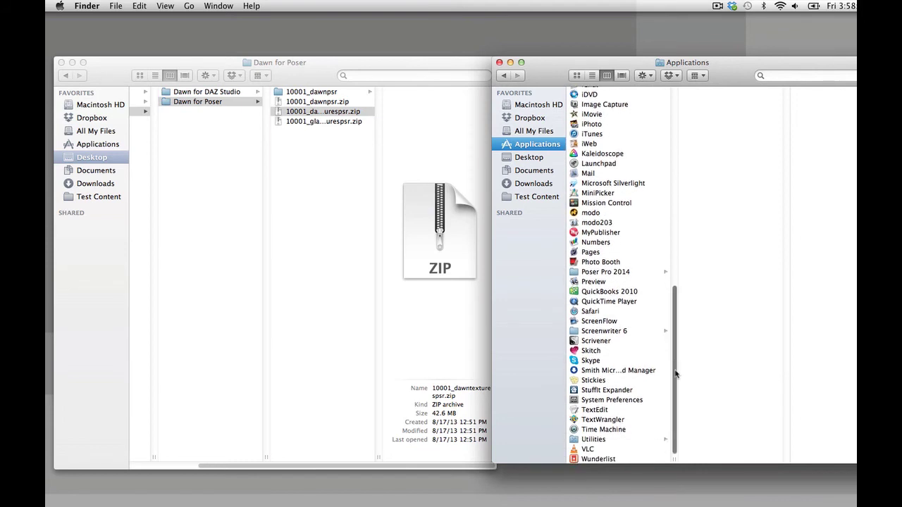
double_click(600, 391)
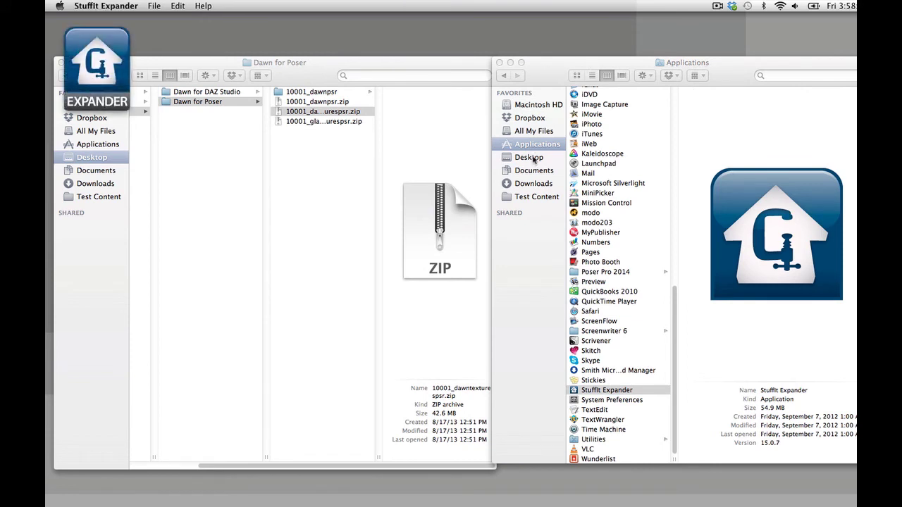
Step: Show the Users > Shared > Poser Pro 2014 Content folder of Macintosh HD in the second Finder window
click(533, 105)
click(535, 104)
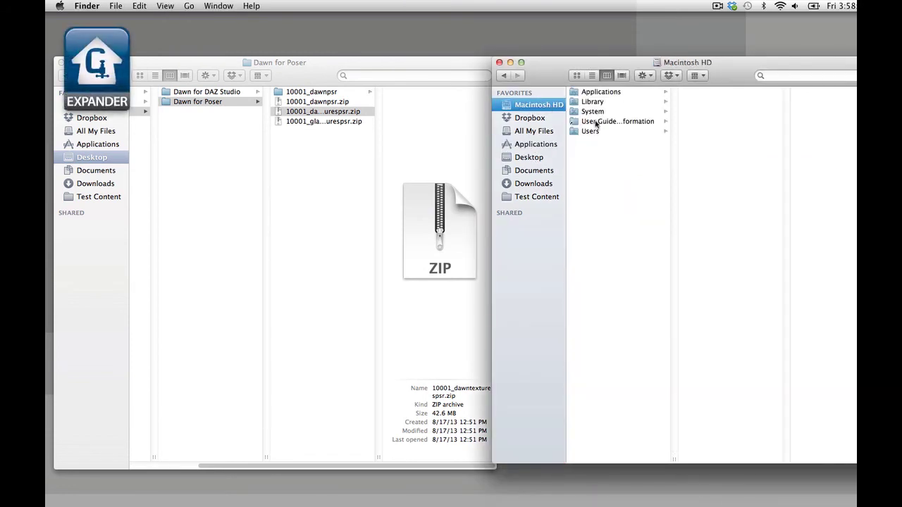
click(590, 132)
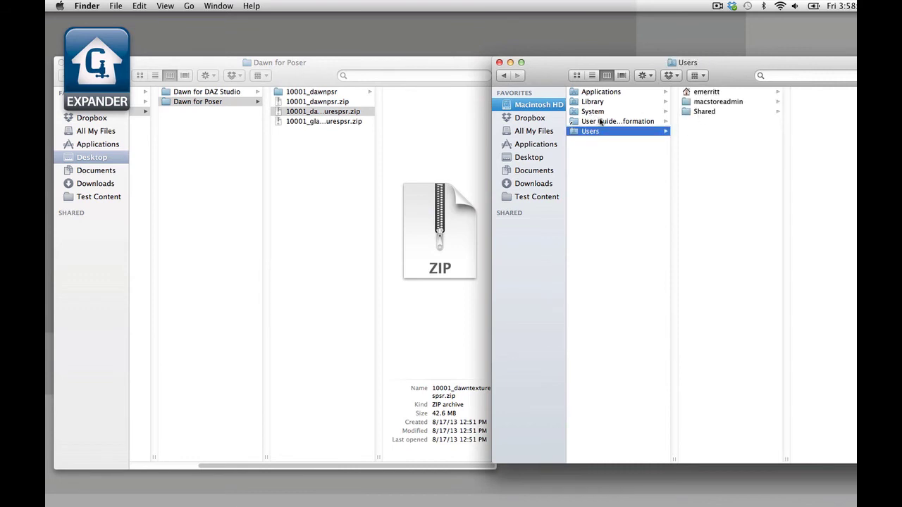
click(703, 111)
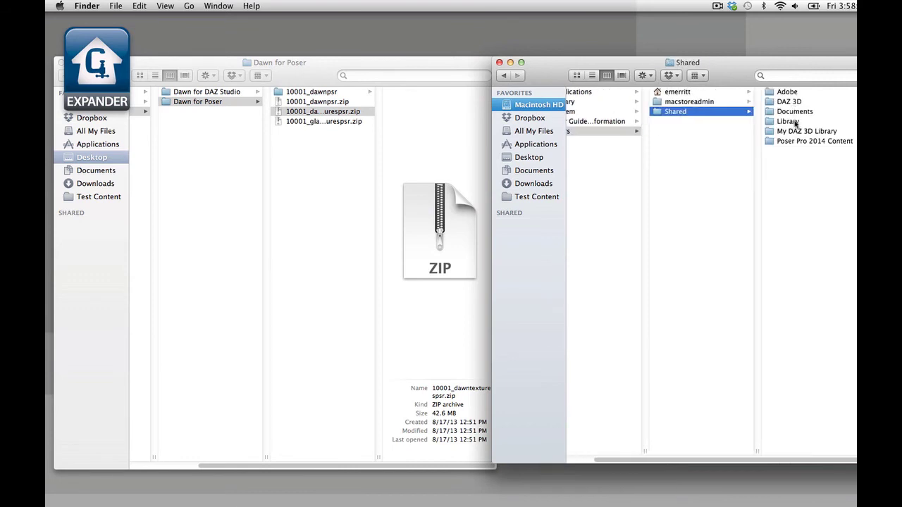
click(801, 141)
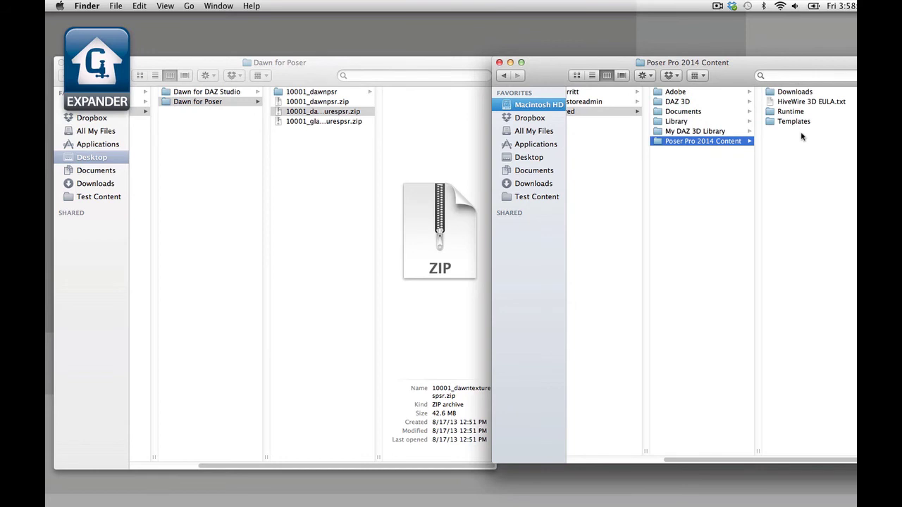
Step: Send both 10001_dawntexturespsr.zip and the 10001_gla...urespsr.zip archive from the Dawn for Poser folder to StuffIt Expander together
click(331, 77)
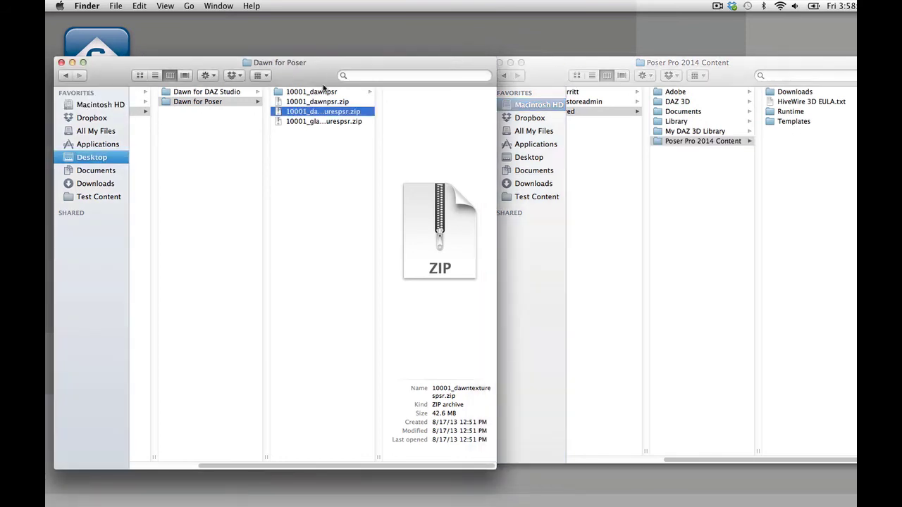
drag(295, 75, 319, 131)
shift+click(338, 177)
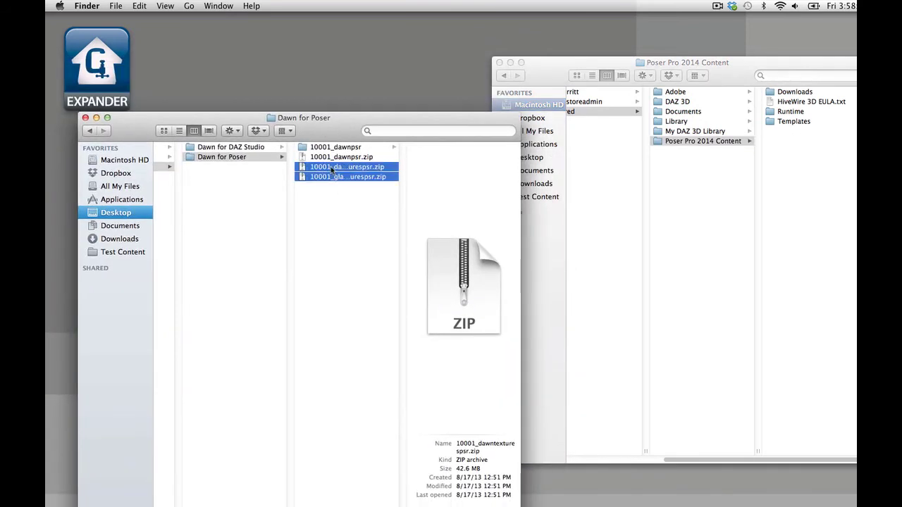
drag(330, 171, 103, 66)
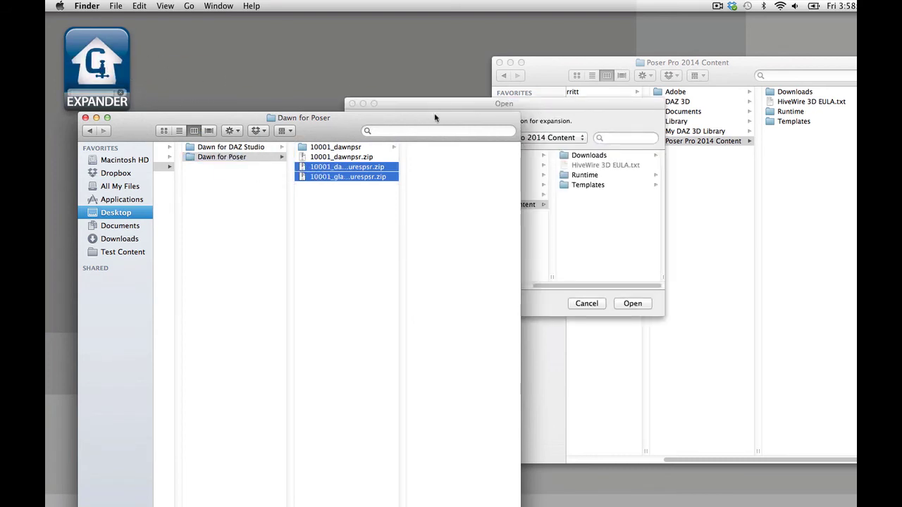
Step: Expand the archives into Poser Pro 2014 Content, merging conflicting items and skipping all duplicate files
drag(433, 114, 409, 153)
click(440, 102)
drag(439, 104, 366, 52)
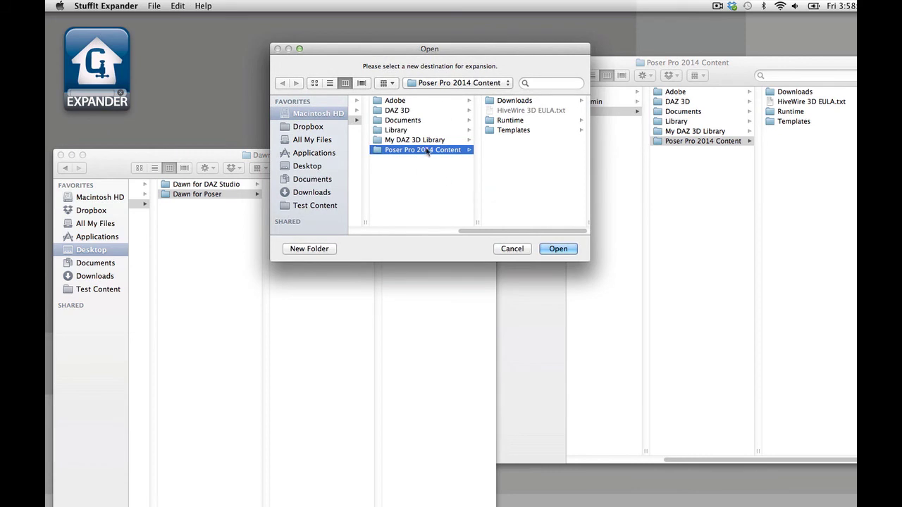
click(557, 248)
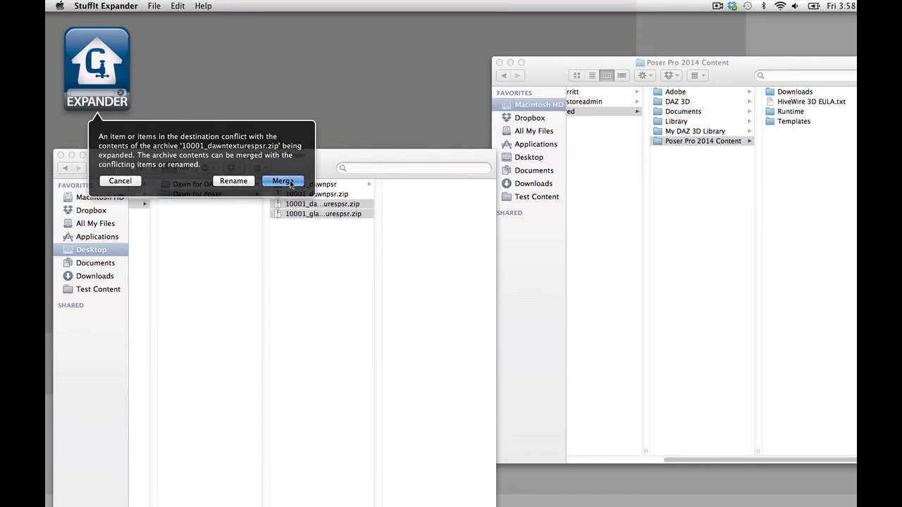
click(283, 181)
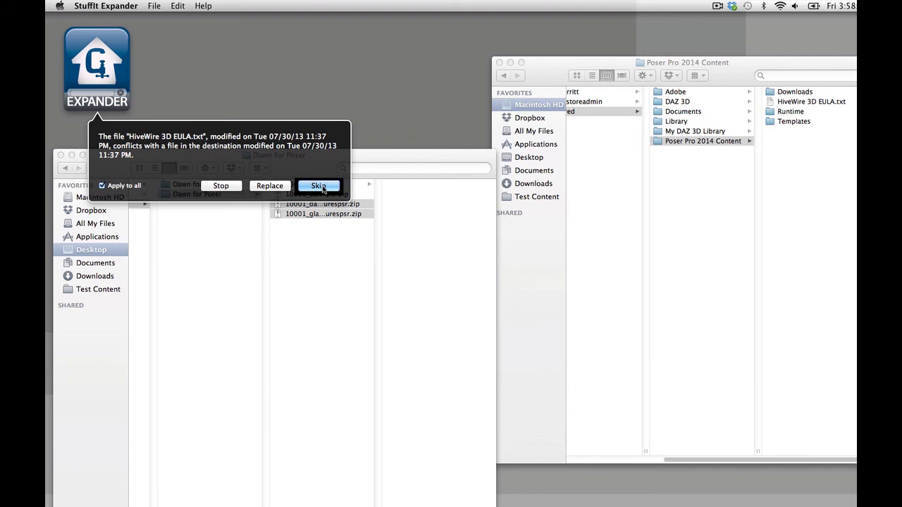
click(318, 186)
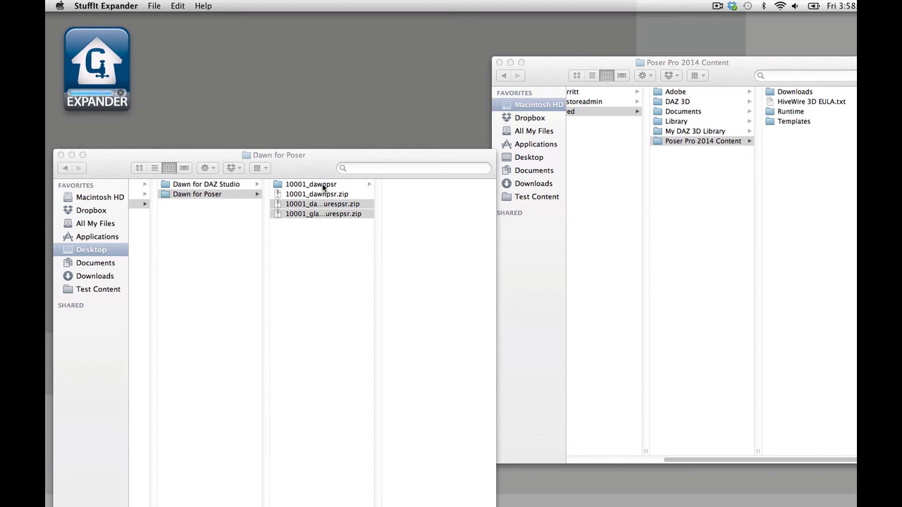
Step: Show the contents of the Runtime folder inside Poser Pro 2014 Content in the Finder windows
click(285, 181)
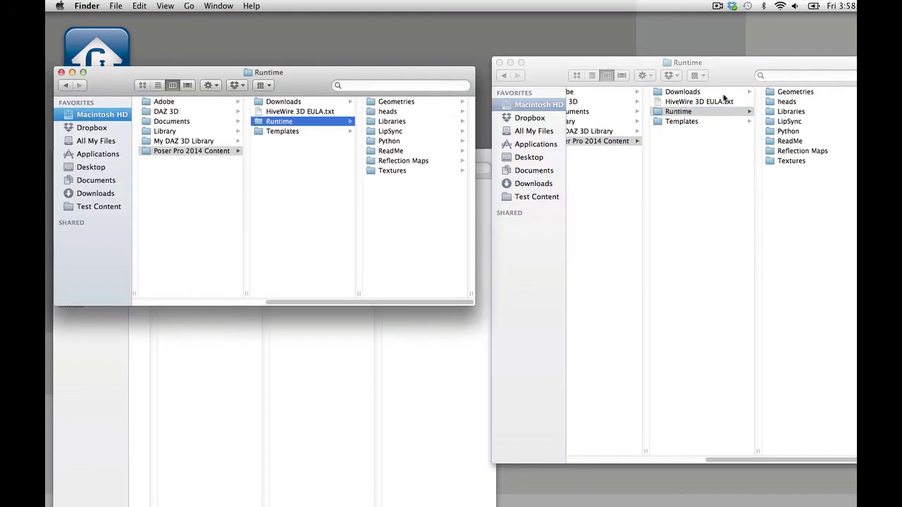
drag(735, 73, 719, 83)
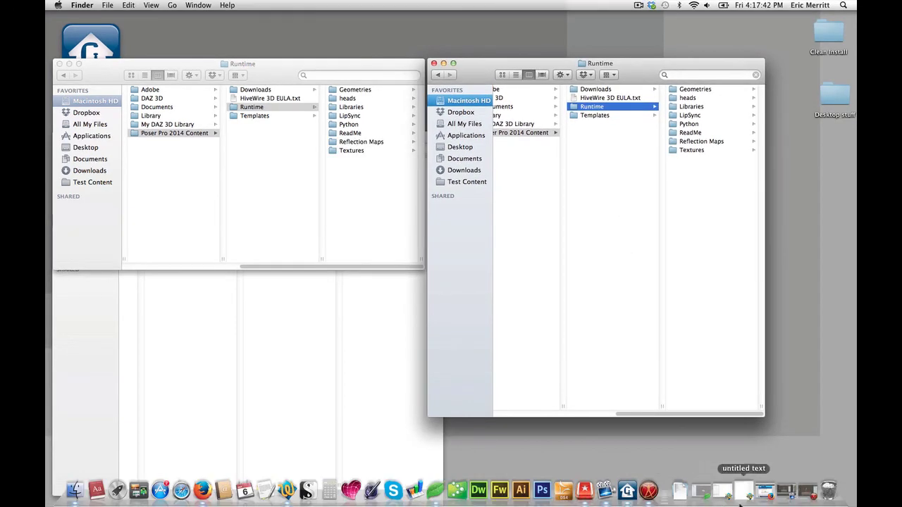
Step: Switch to the minimized Poser Pro 2014 window and check the folder path of the Poser Pro 2014 Content library
click(804, 495)
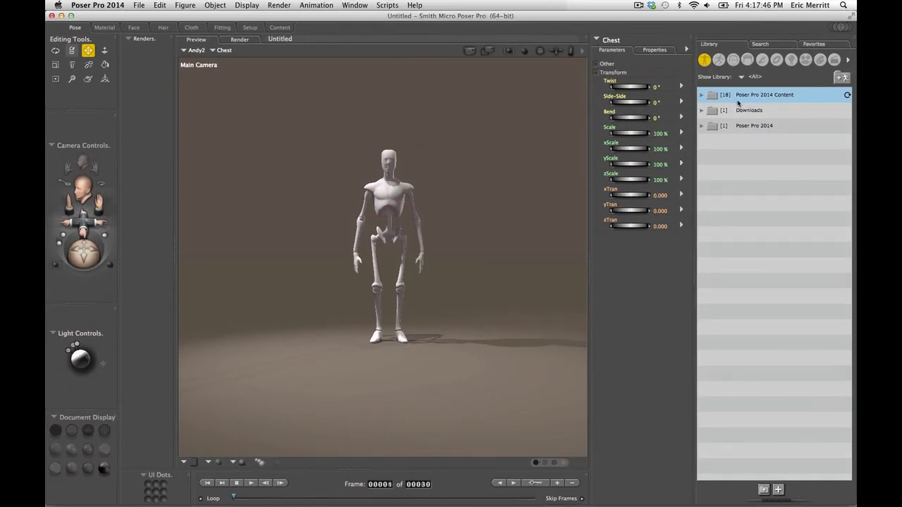
mouse_move(742, 98)
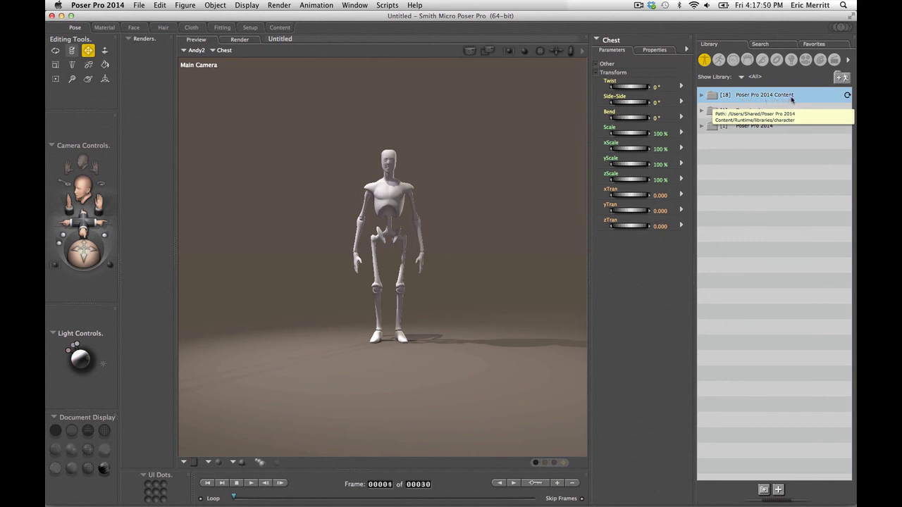
mouse_move(771, 129)
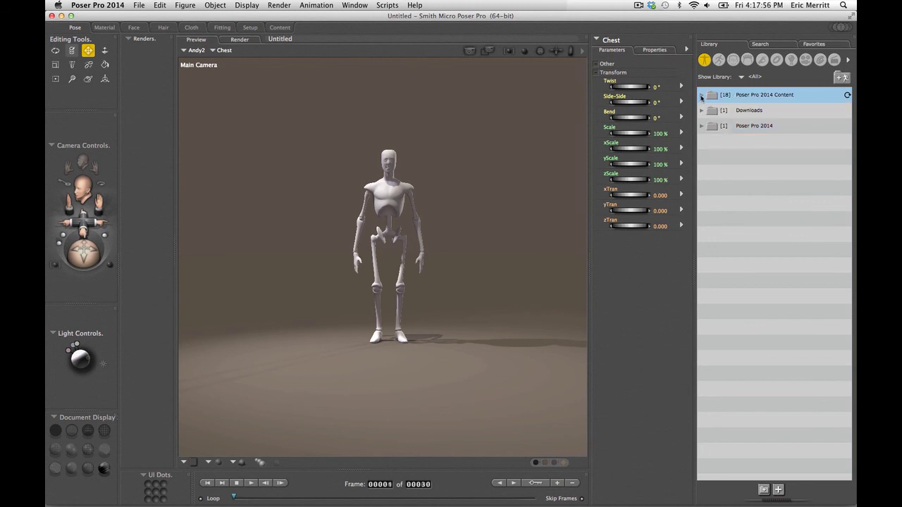
Step: Expand the Poser Pro 2014 Content library through HiveWire 3D, Dawn and Clothing down to the String Bikini folder
click(701, 95)
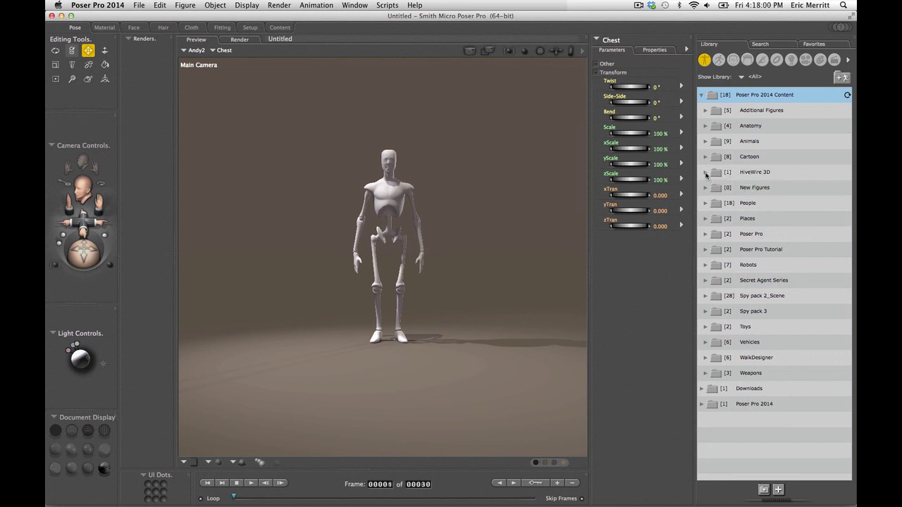
click(705, 173)
click(709, 189)
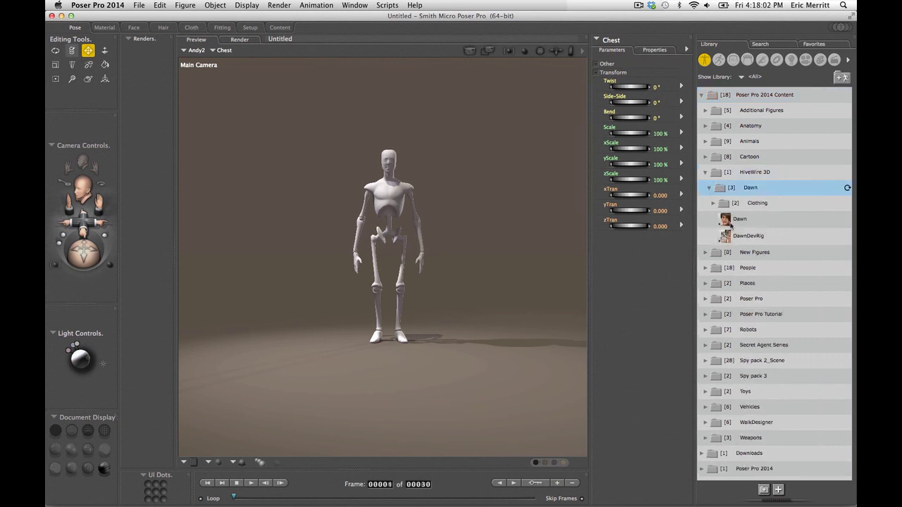
click(713, 204)
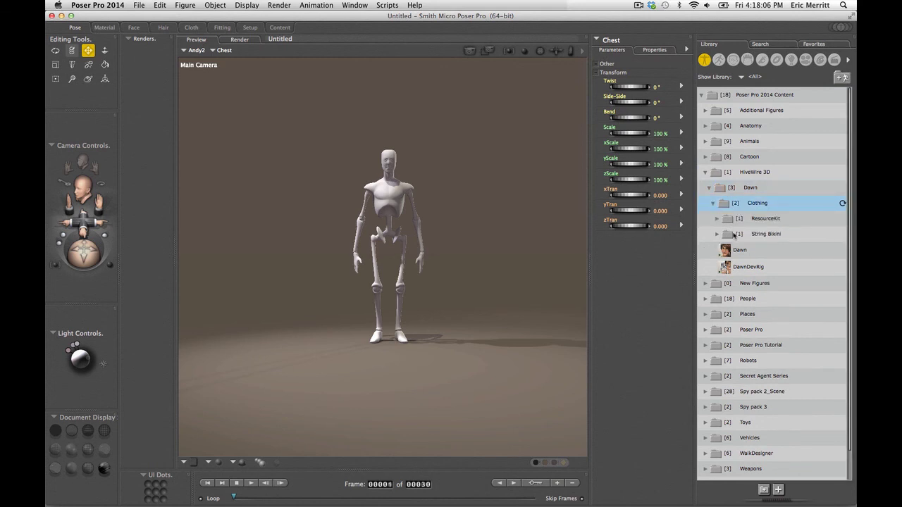
click(717, 235)
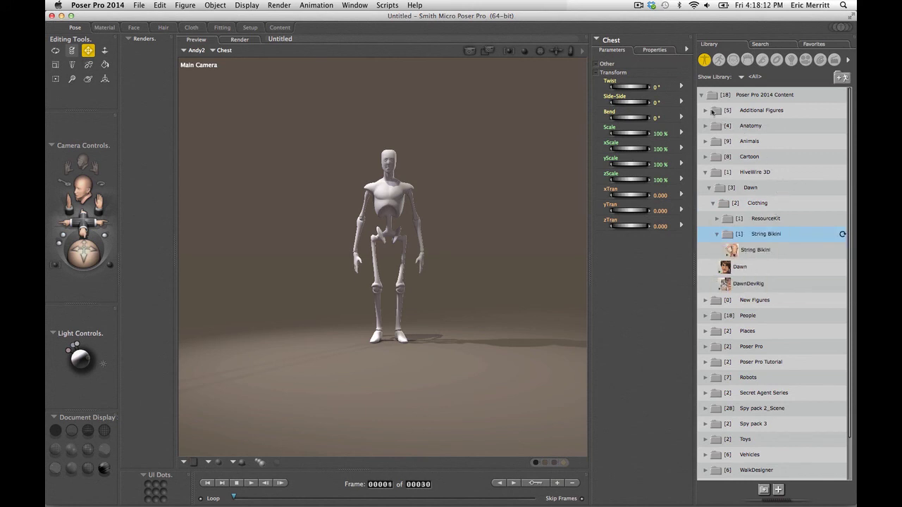
Step: Collapse the Poser Pro 2014 Content library, refresh it and expand it again
click(703, 96)
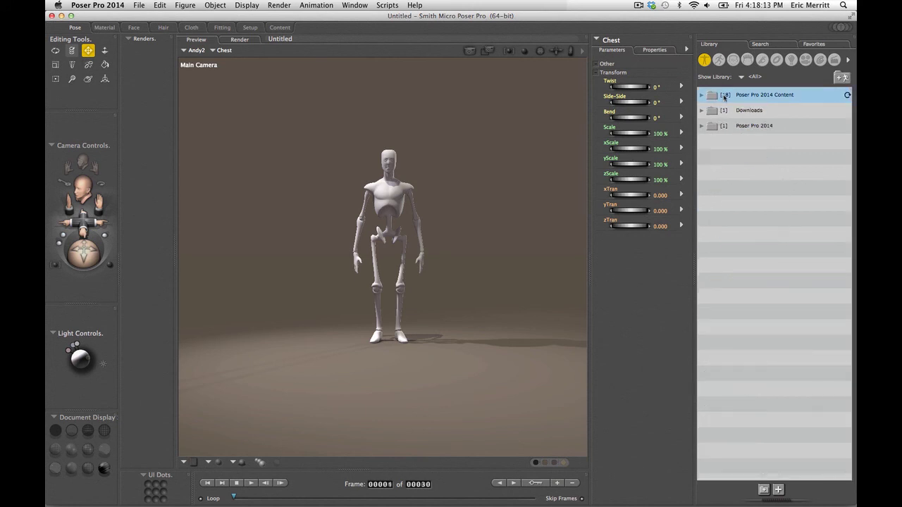
click(847, 98)
click(847, 98)
click(703, 96)
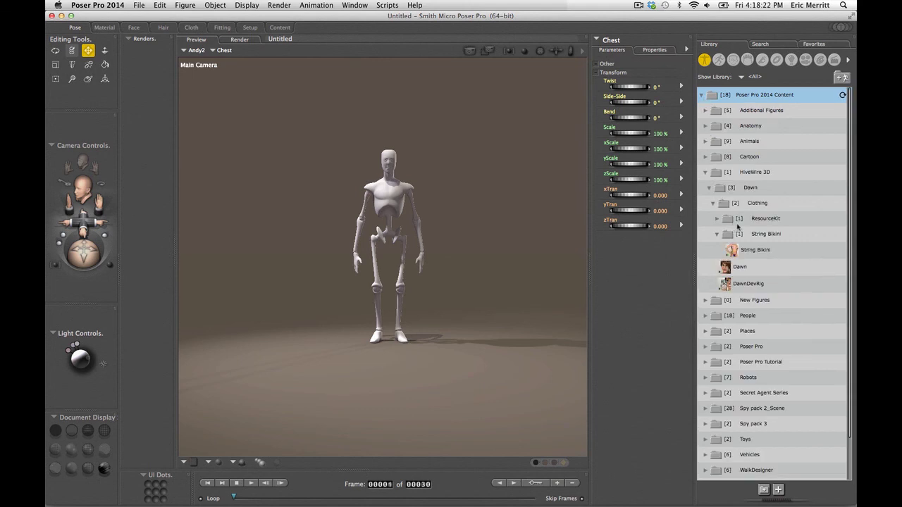